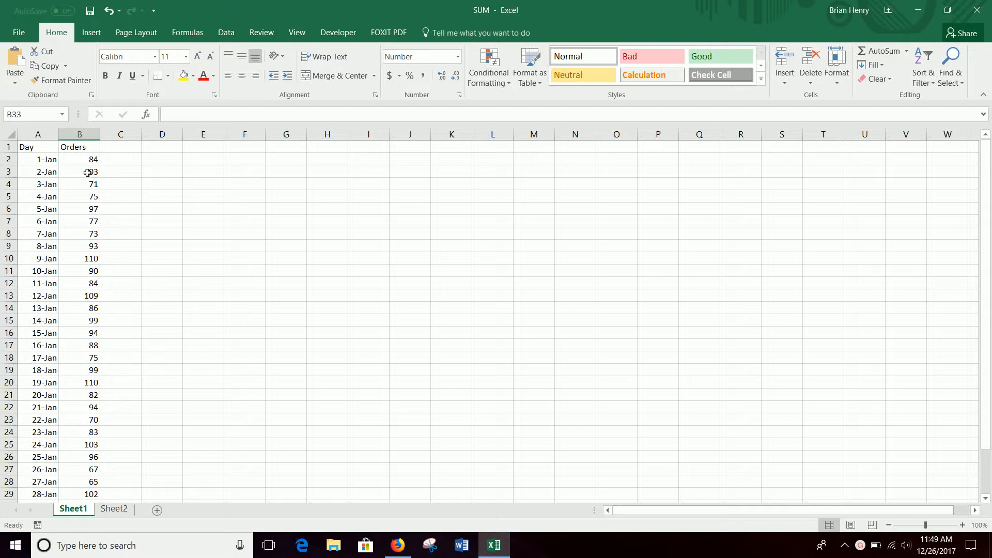
- Relabel cell A33 below the January orders as "Average"
scroll(83, 280, "down", 1)
scroll(84, 281, "down", 8)
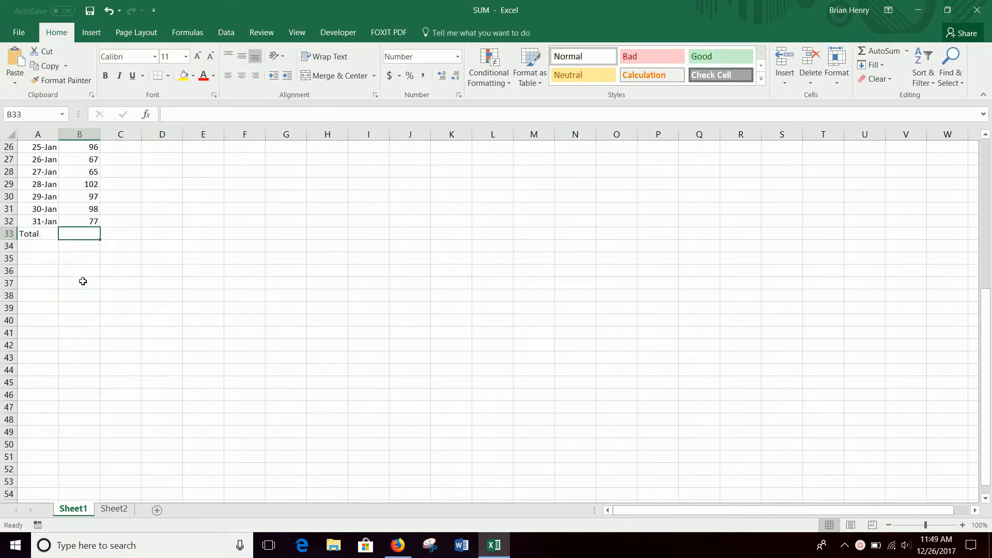
scroll(83, 282, "up", 2)
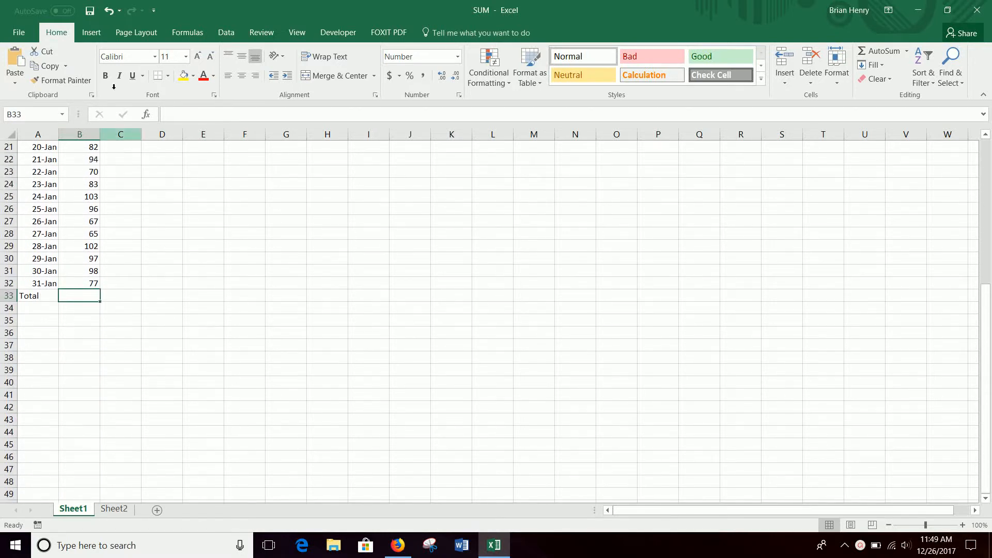
left_click(48, 295)
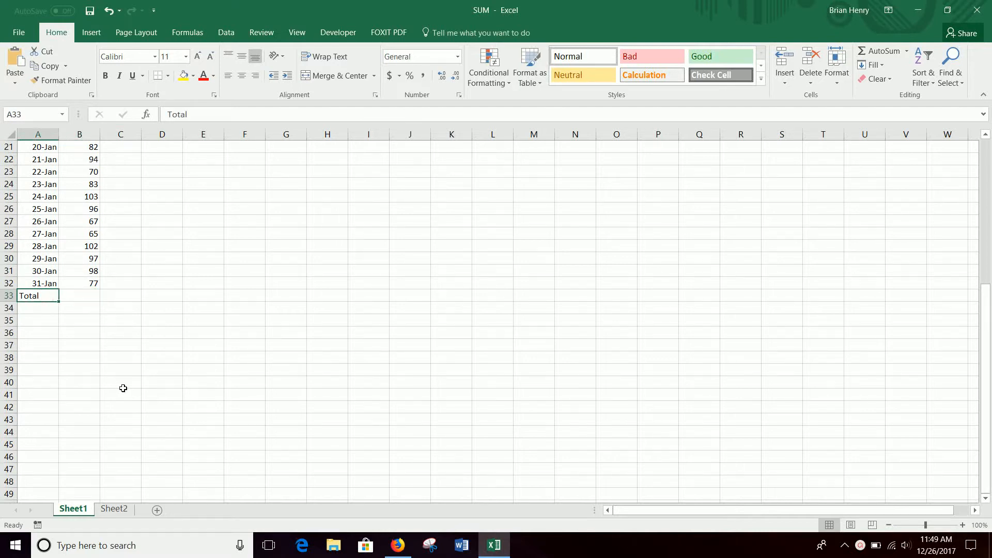
type("Average")
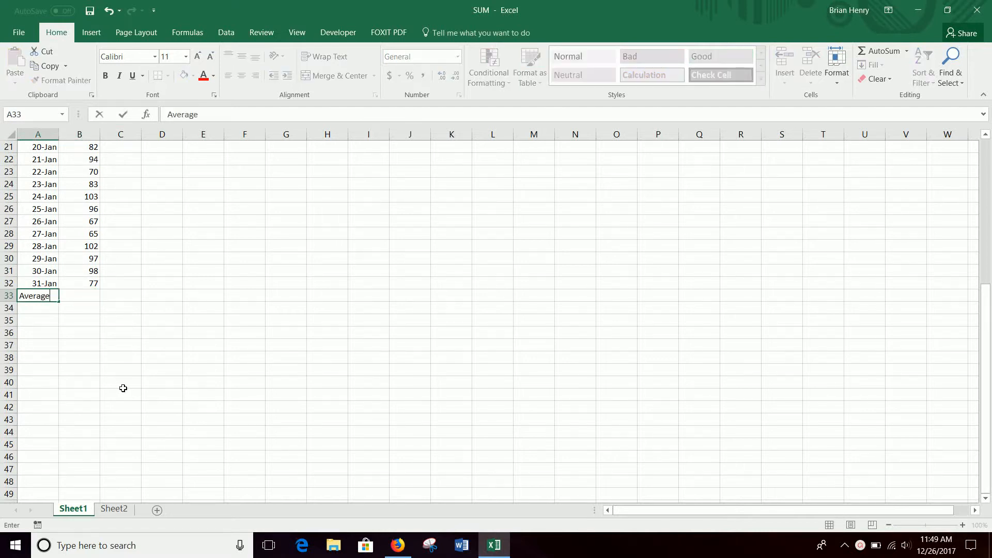
key("Tab")
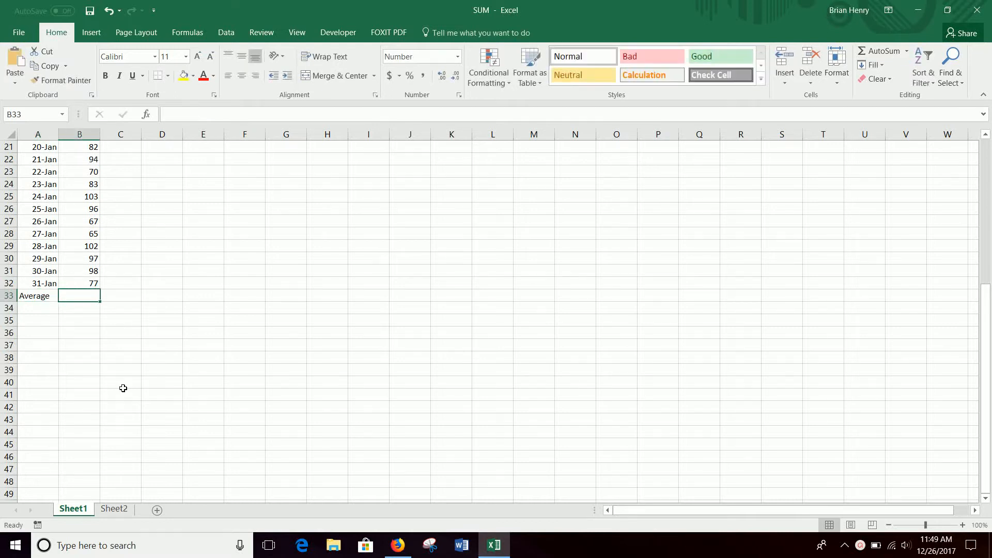
- Begin an AVERAGE formula in B33, shorten it to =ave and complete it with the suggested AVERAGE function
type("=average")
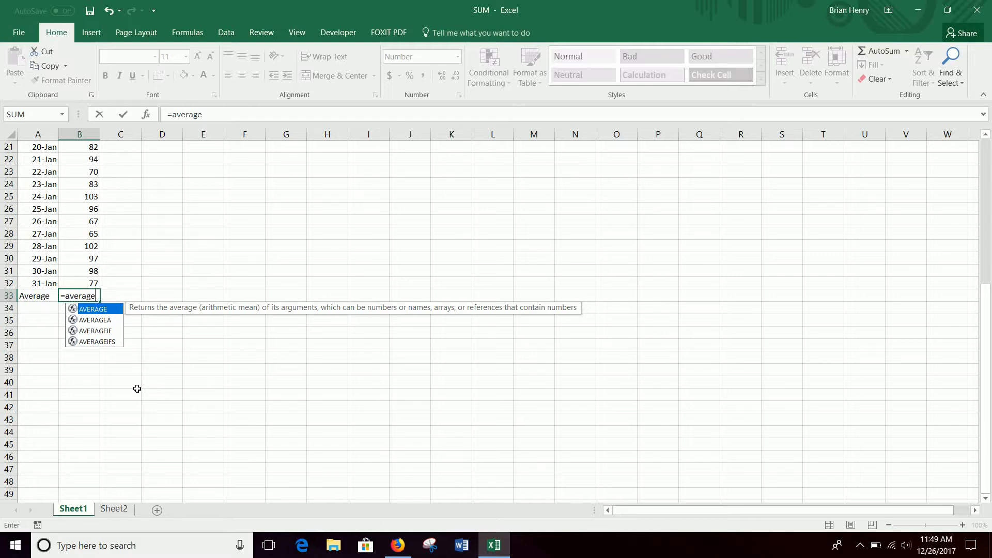
type("(")
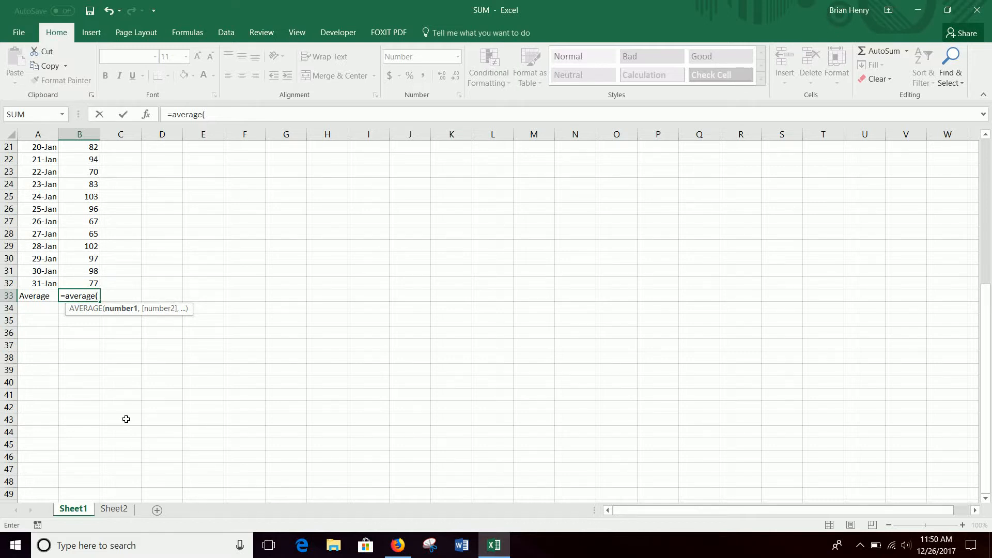
key("BackSpace")
key("BackSpace")
key("BackSpace")
key("BackSpace")
key("BackSpace")
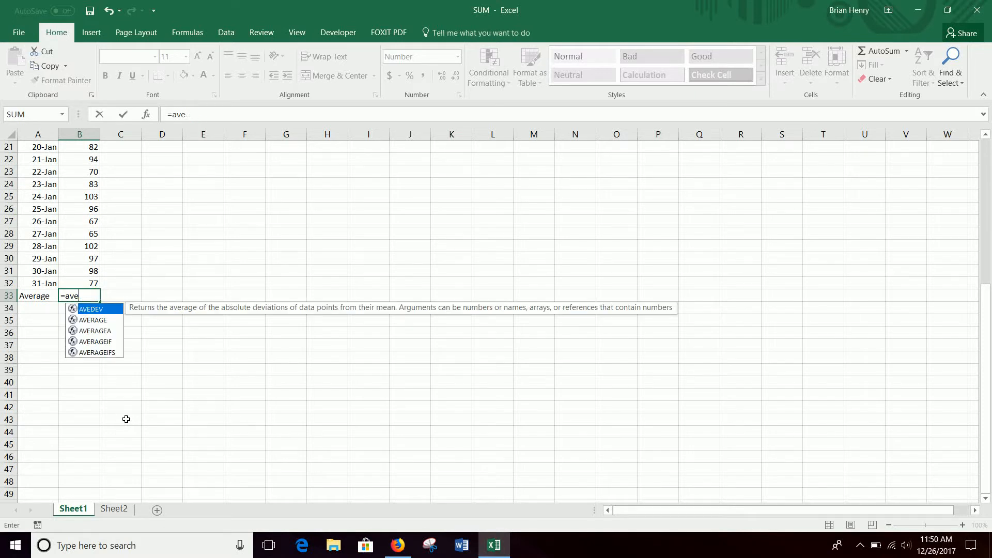
double_click(95, 321)
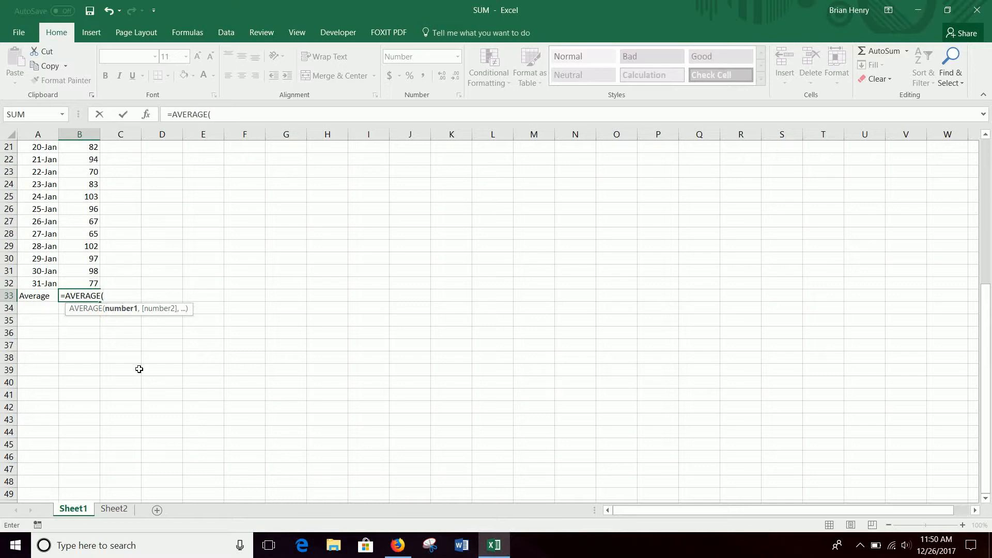
- Cut the B33 formula back to =AVE and complete it again from the suggested functions as =AVERAGE(
key("BackSpace")
key("BackSpace")
key("BackSpace")
key("BackSpace")
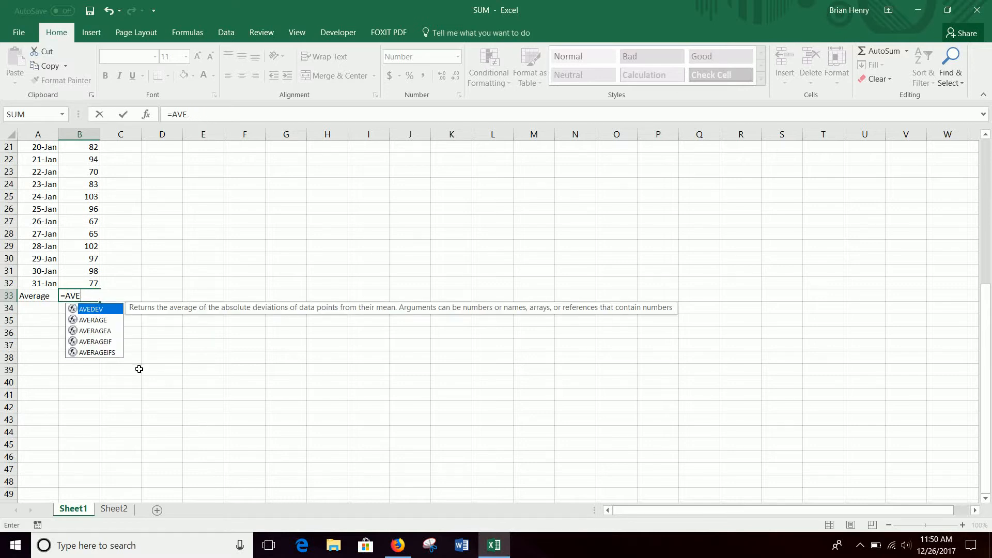
key("Down")
key("Tab")
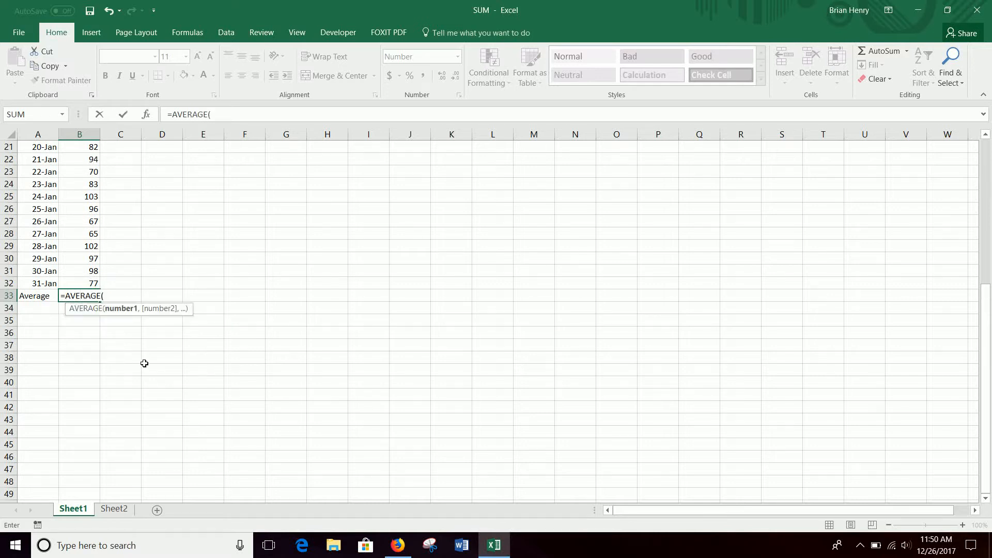
- Enter the range b2:b32 as the argument of the AVERAGE formula in B33
left_click(192, 35)
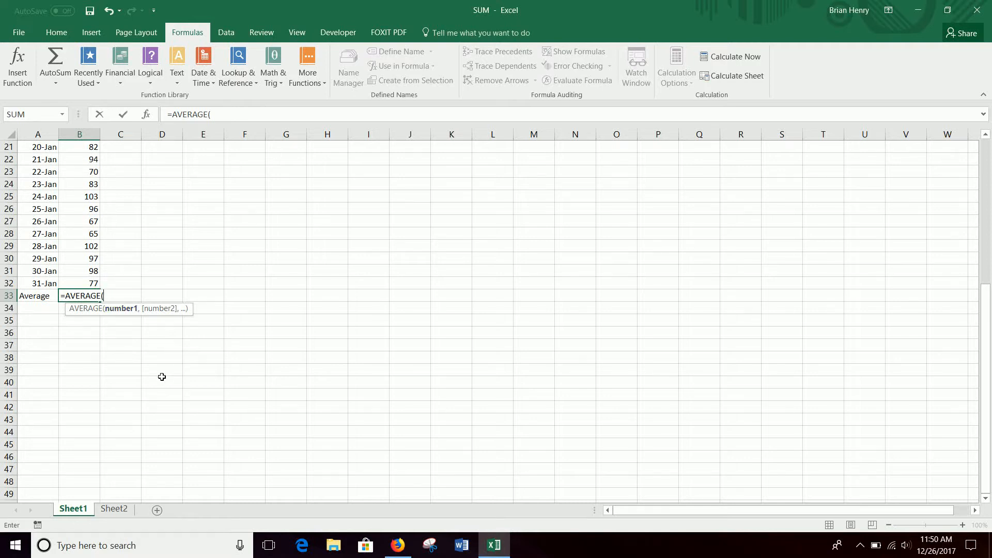
scroll(162, 377, "up", 7)
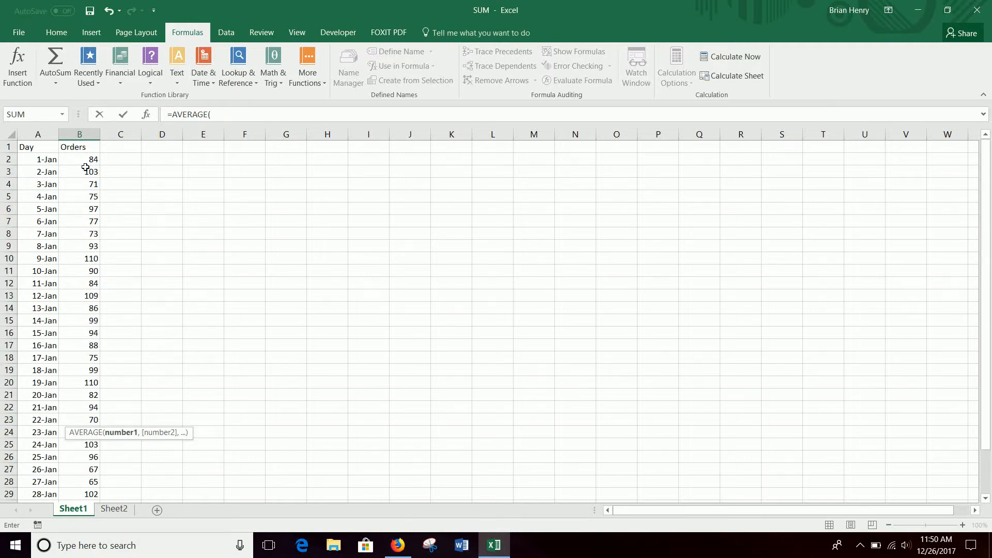
scroll(124, 239, "down", 8)
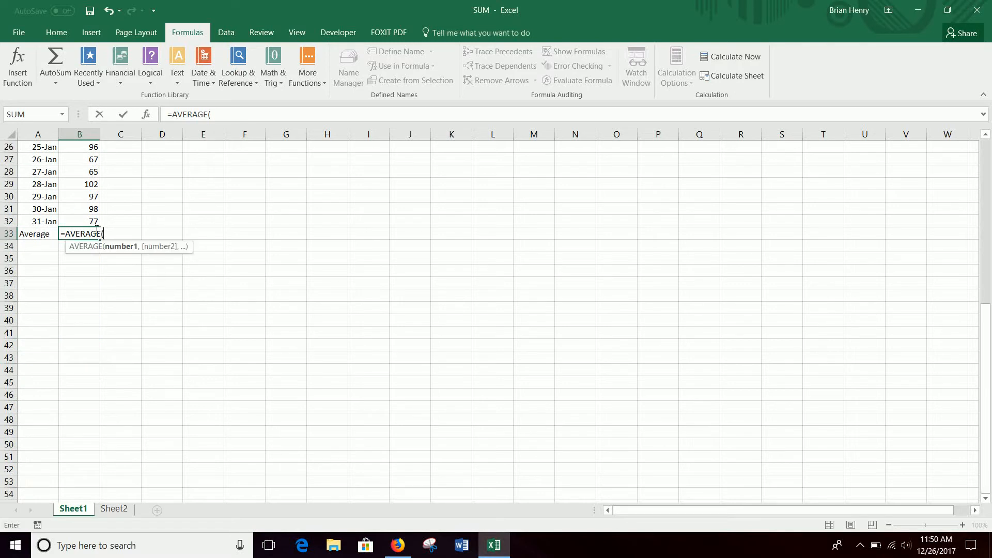
type("b2:b32")
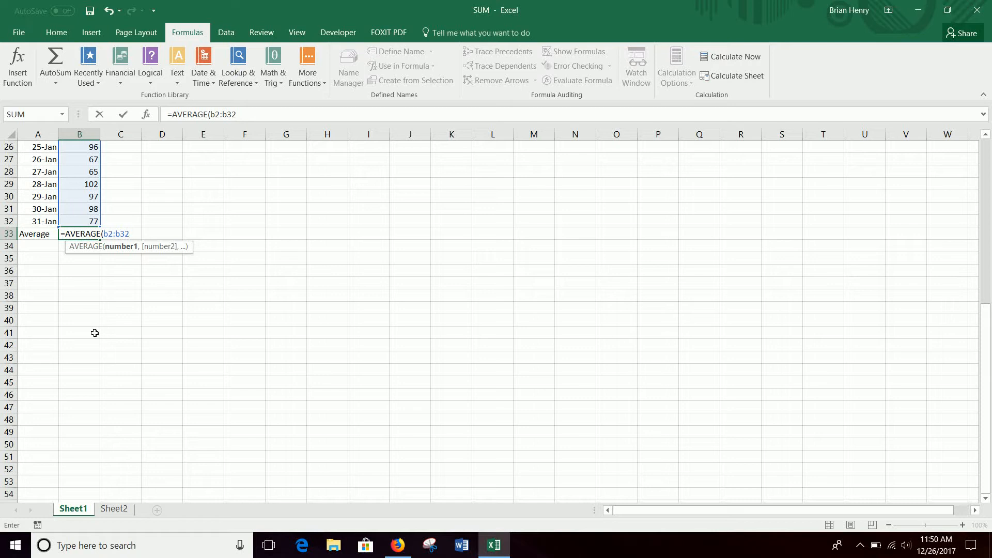
- Replace the typed range in the B33 formula by selecting cells B32 up to B2 in the Orders column
key("BackSpace")
key("BackSpace")
key("BackSpace")
key("BackSpace")
key("BackSpace")
key("BackSpace")
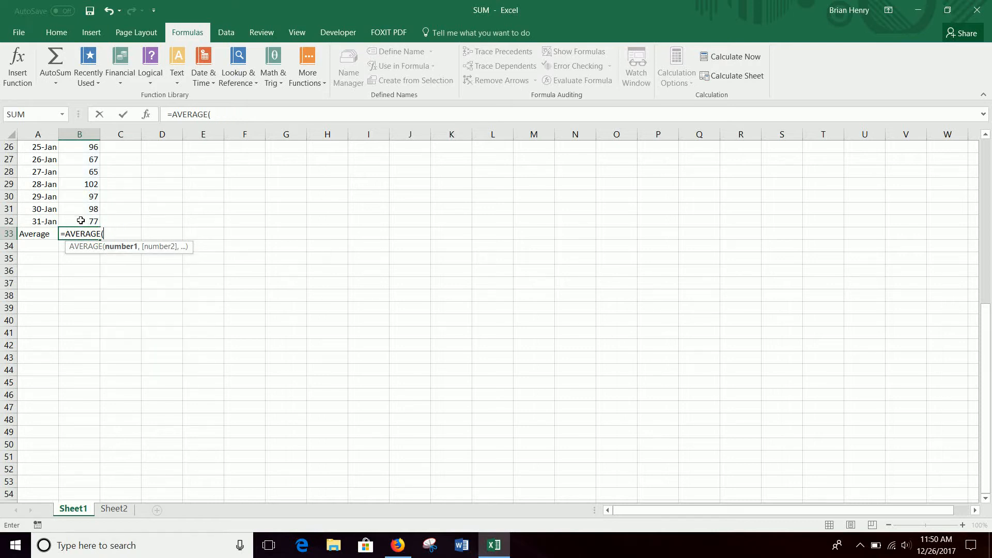
left_click_drag(81, 220, 78, 159)
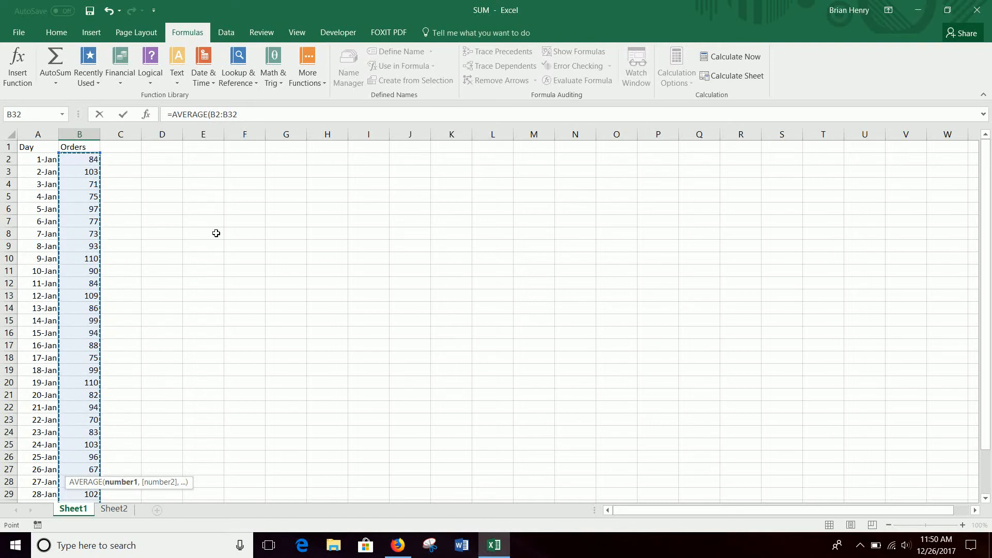
scroll(250, 331, "down", 5)
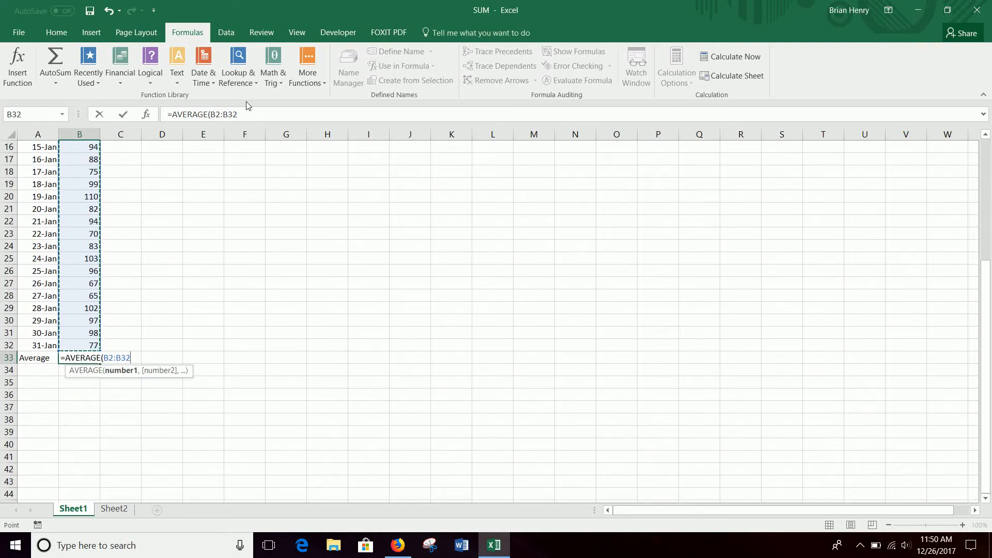
- Remove the B2:B32 reference from the formula and cancel the entry in B33
left_click_drag(210, 115, 237, 115)
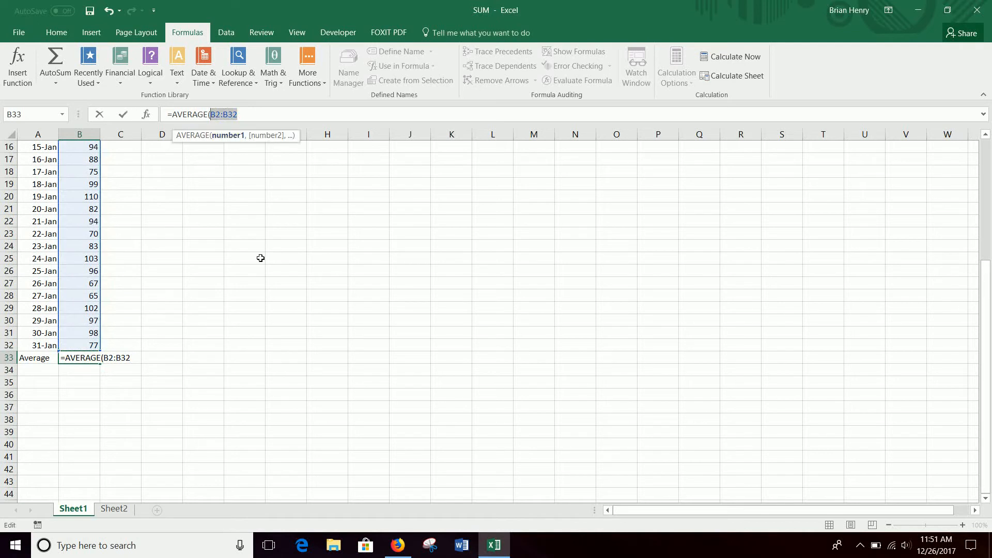
key("BackSpace")
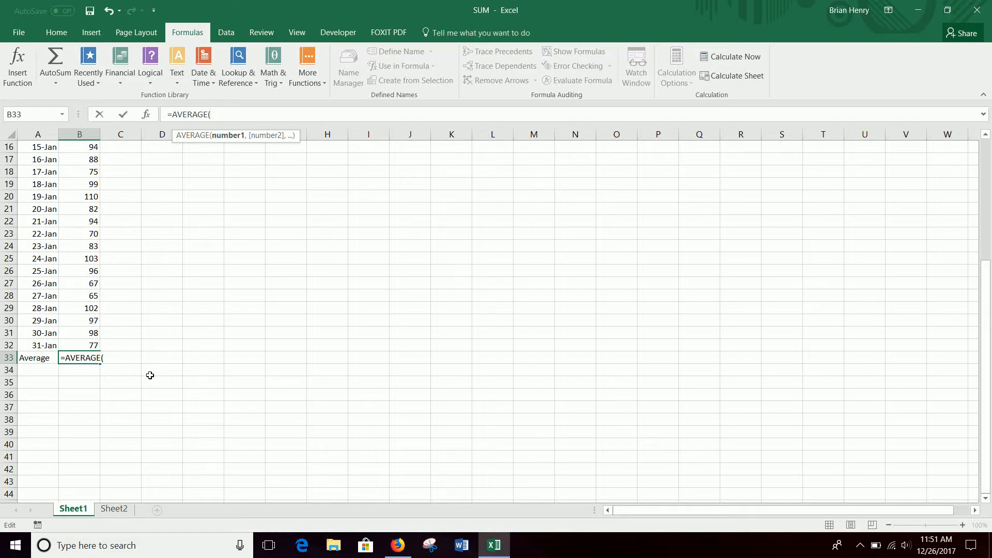
key("Escape")
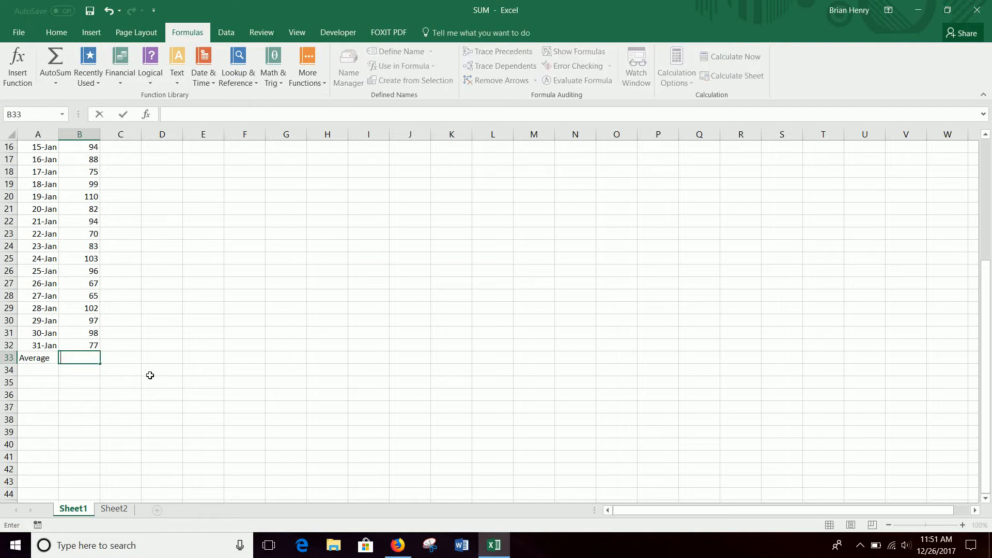
- Enter an AVERAGE formula in B33 over B1:B32, extending the reference from B32 up to the Orders header
type("=ave")
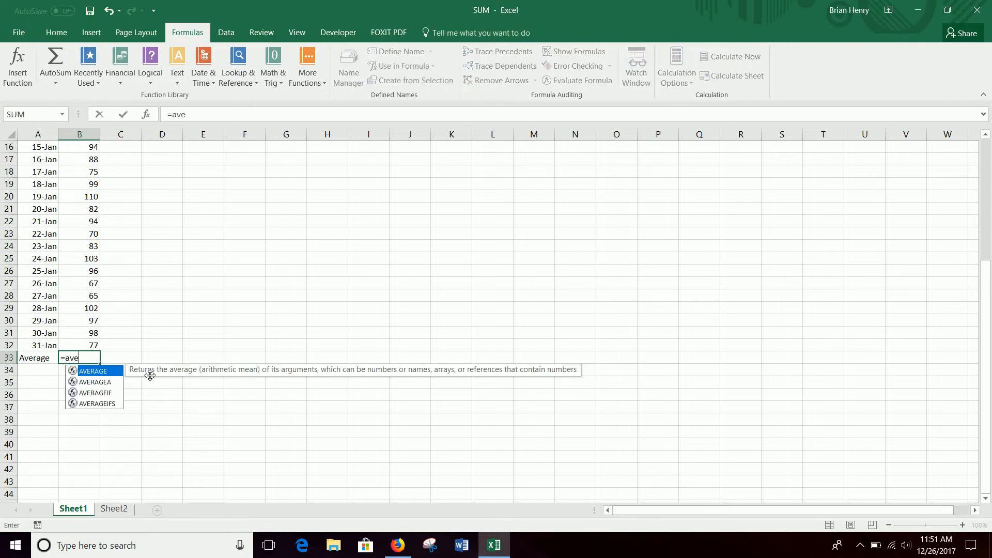
type("rag(e")
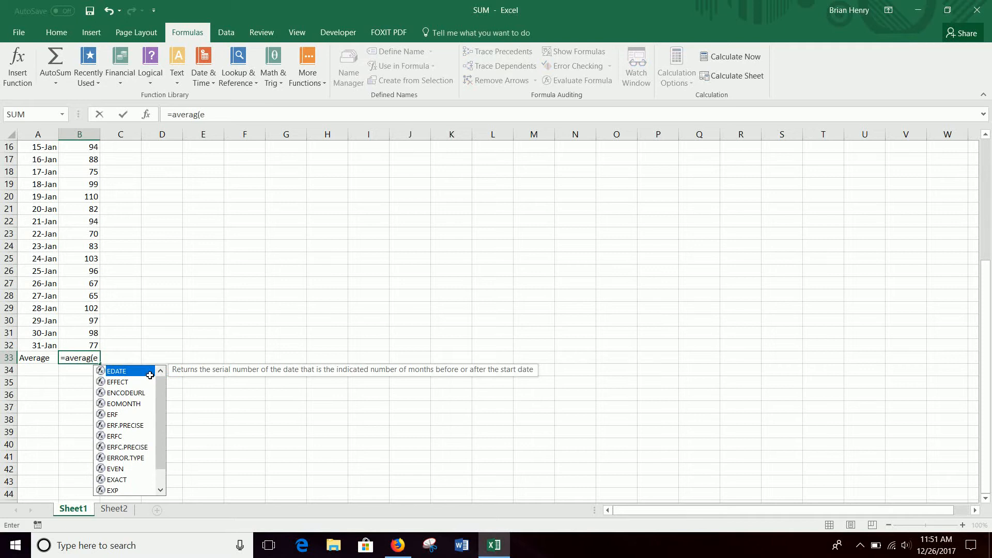
key("BackSpace")
key("BackSpace")
type("e")
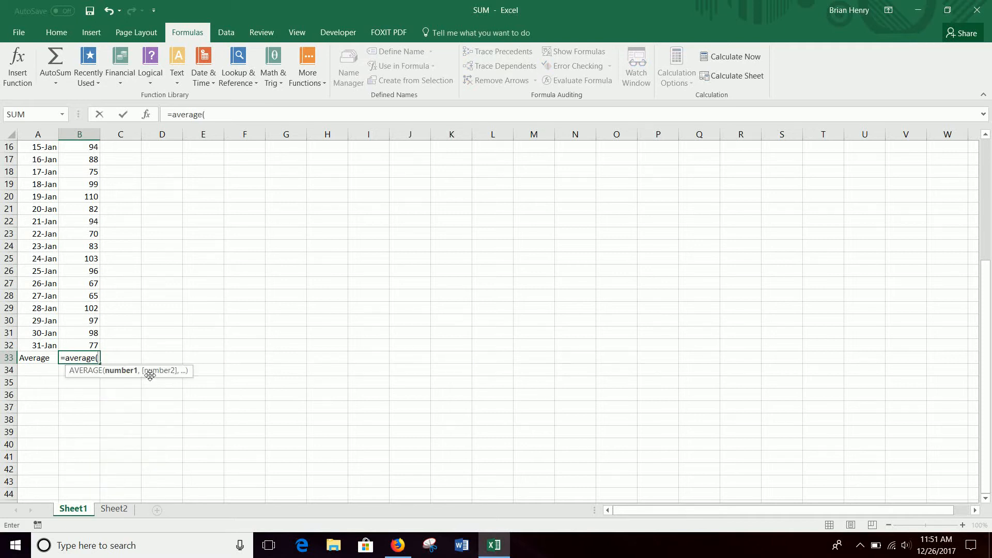
key("Up")
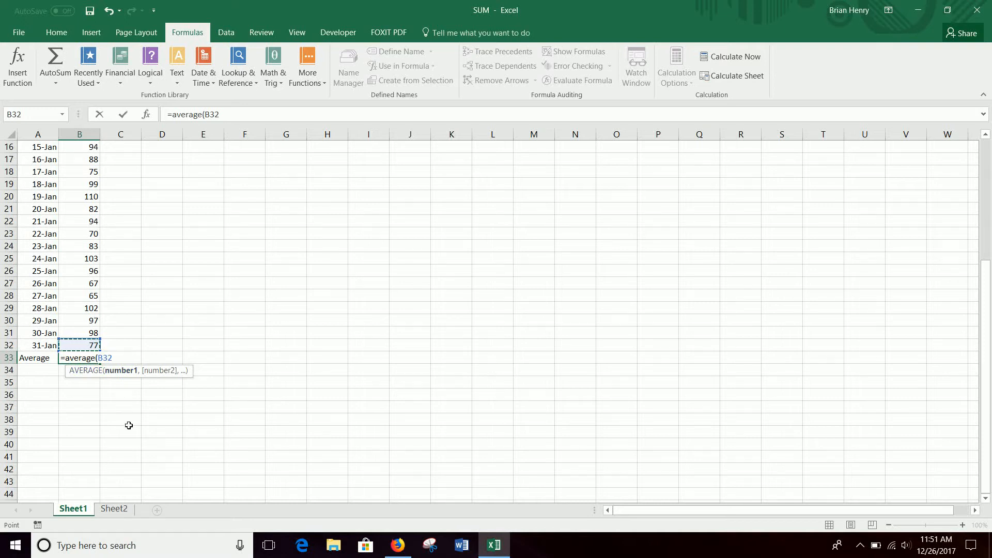
key("ctrl+shift+Up")
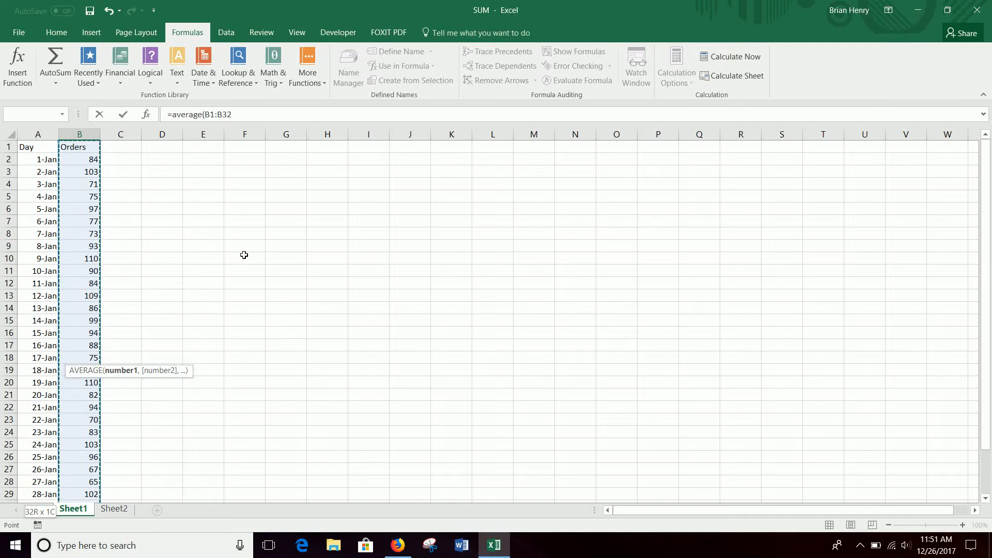
key("Return")
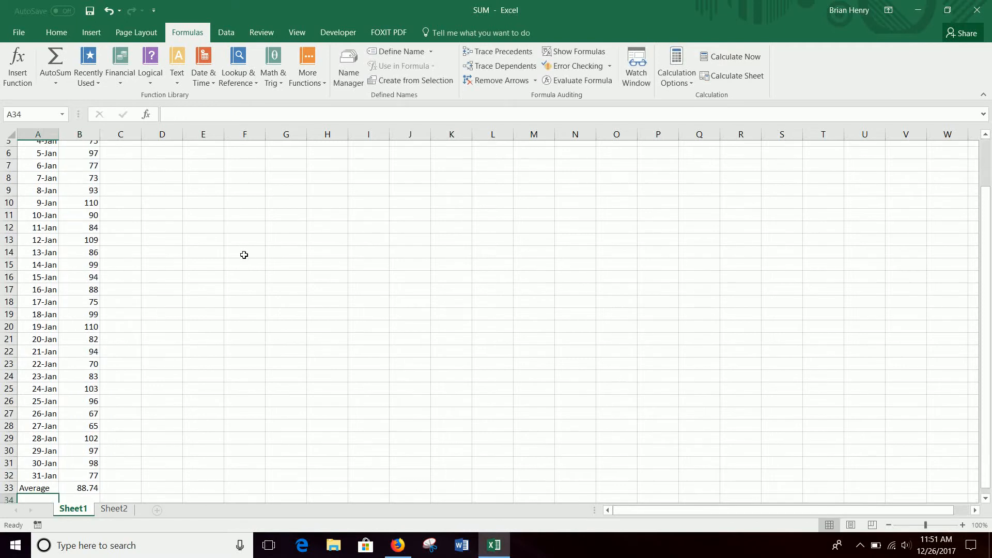
scroll(238, 269, "down", 4)
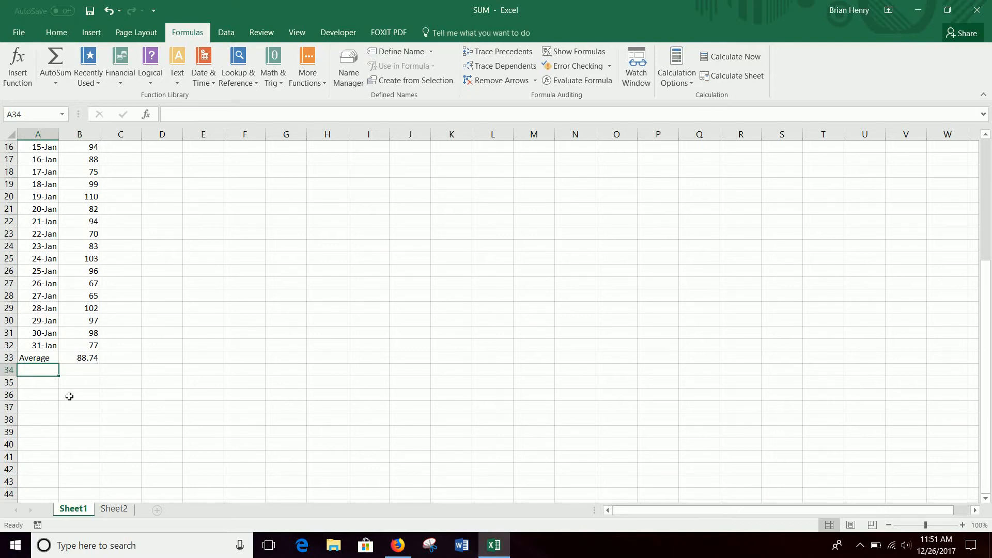
- Switch to Sheet2 and highlight the sales figures in B2:G15
left_click(114, 509)
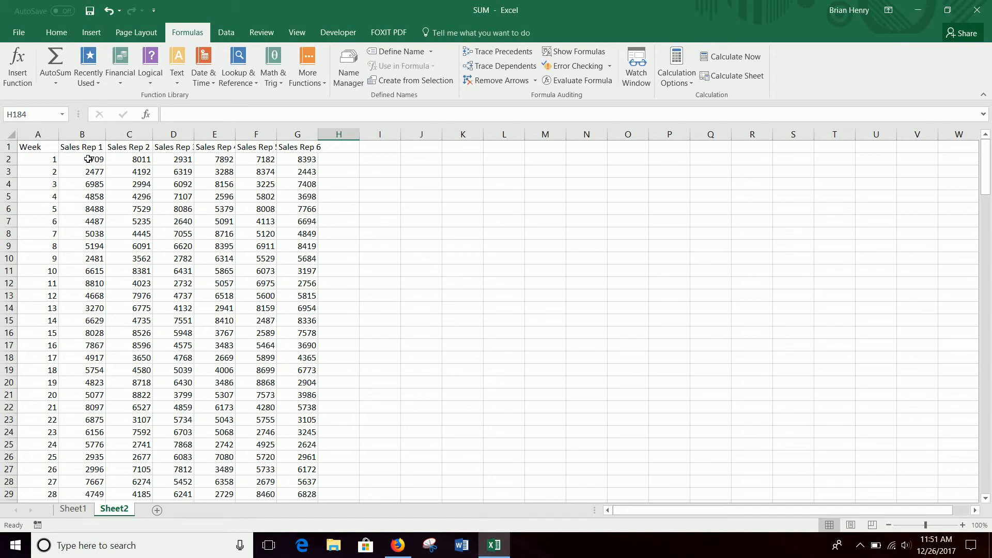
left_click_drag(89, 159, 305, 320)
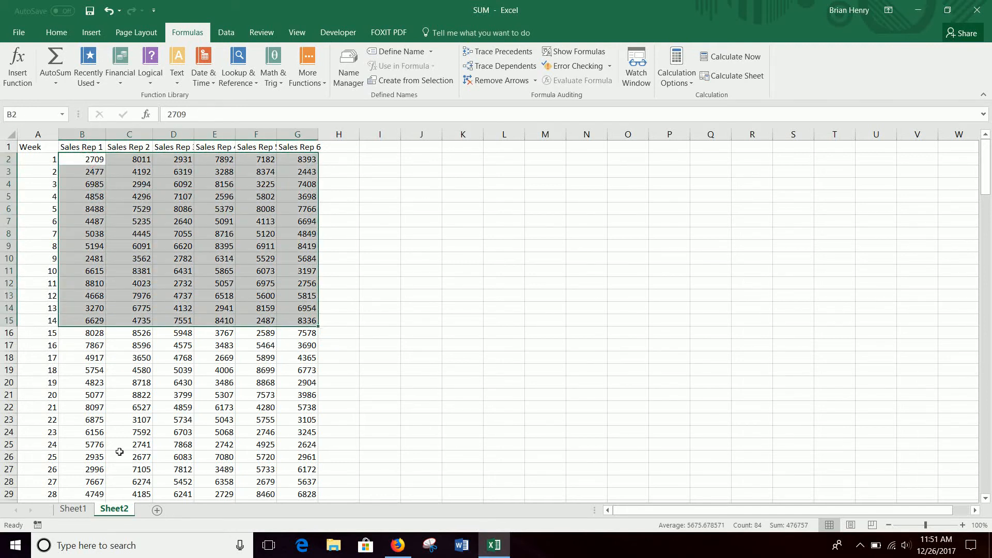
- Return to Sheet1 and examine the range reference inside the AVERAGE formula in B33
left_click(73, 509)
left_click(79, 357)
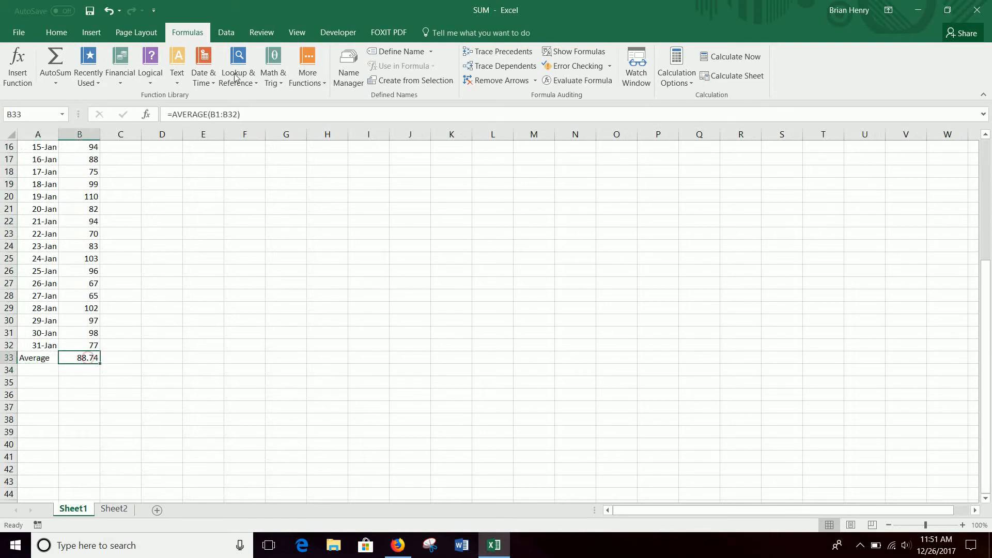
left_click(221, 114)
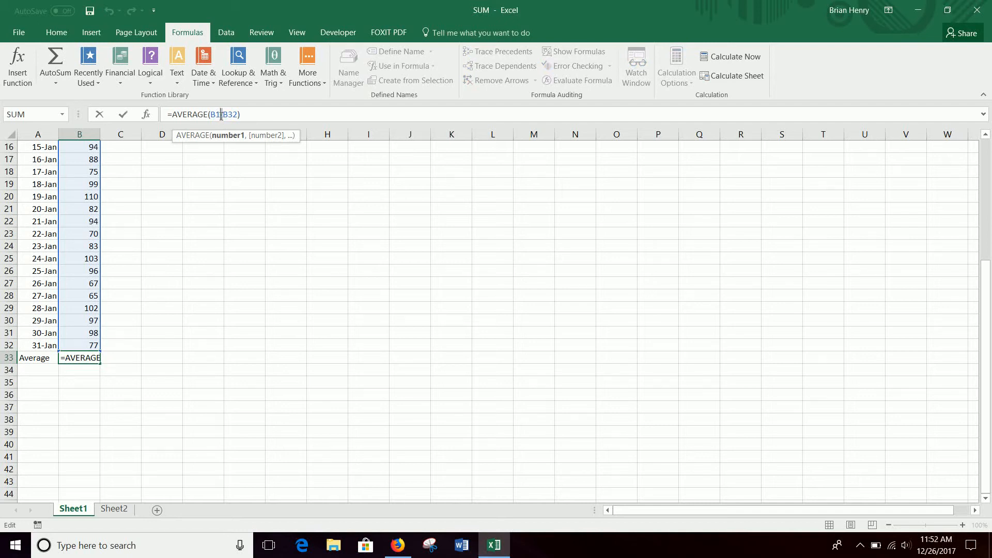
mouse_move(221, 114)
left_mouse_down()
mouse_move(211, 114)
mouse_move(238, 114)
left_mouse_up()
key("ctrl+Return")
- Switch to Sheet2 and go from cell B2 to the last sales figure in G183
left_click(113, 510)
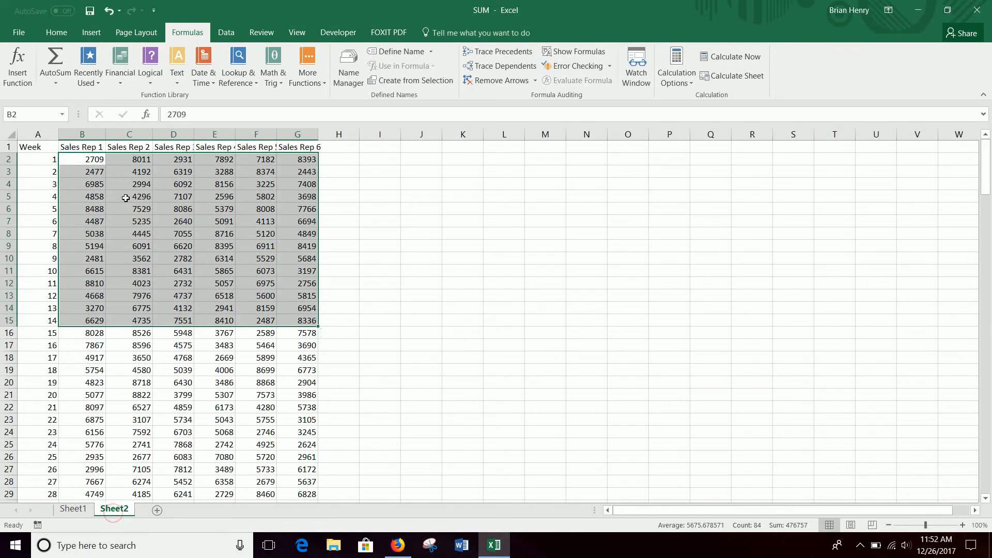
left_click(80, 159)
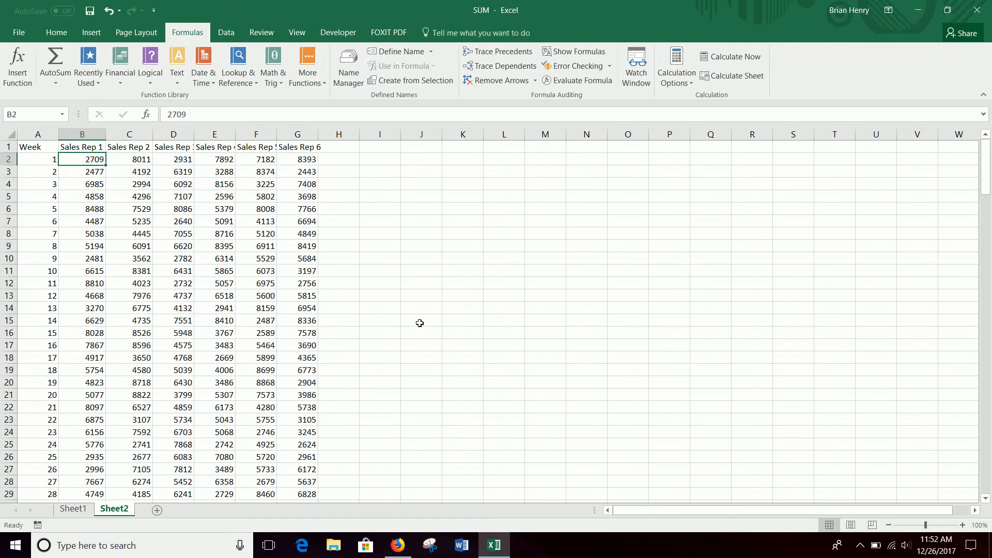
key("ctrl+Down")
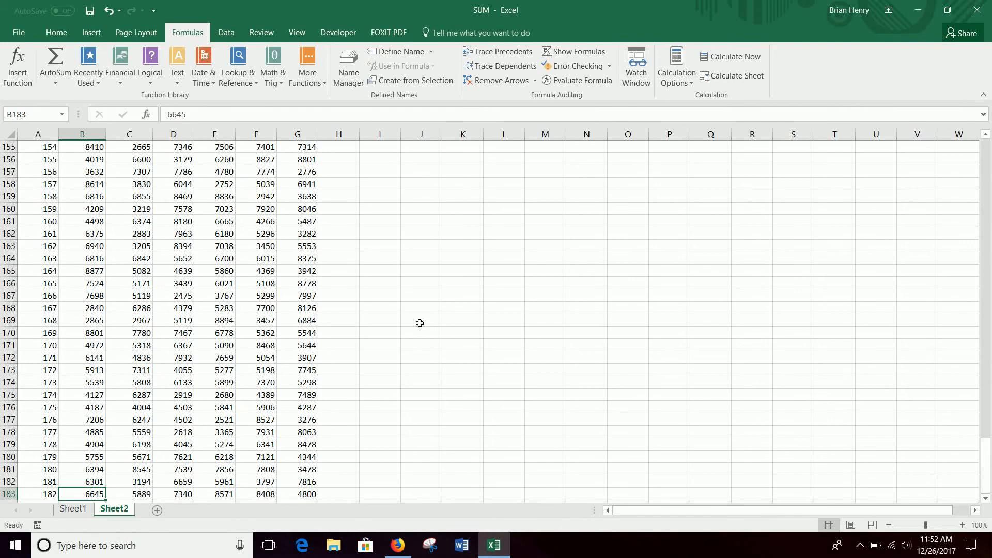
key("ctrl+Right")
scroll(419, 331, "down", 5)
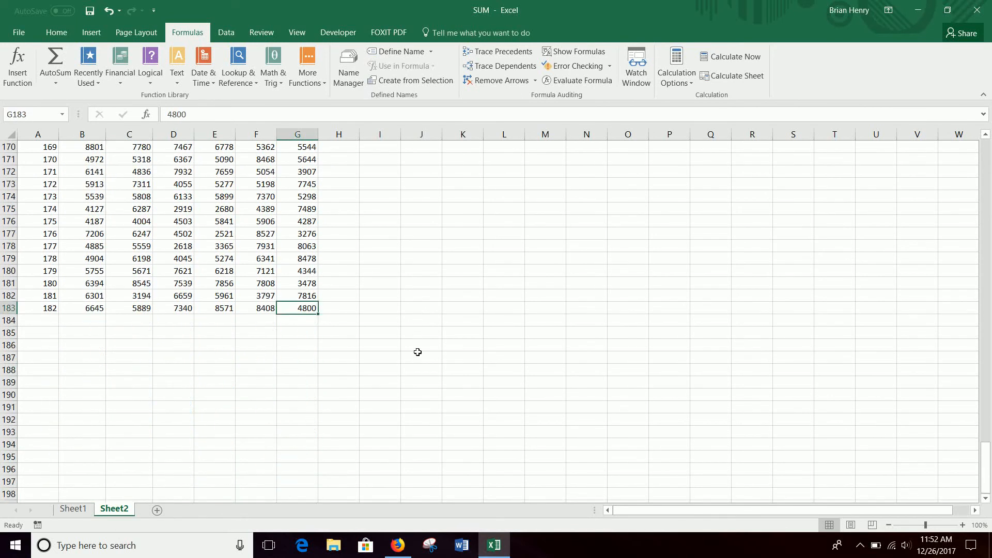
- Enter an AVERAGE formula in H184 over all sales rep figures in the range B2:G183
left_click(328, 321)
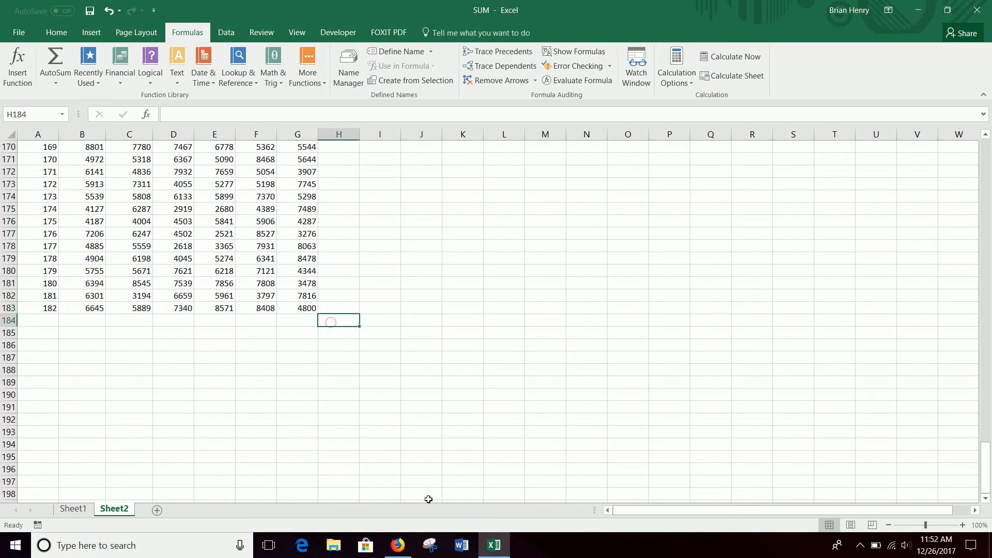
type("=aver")
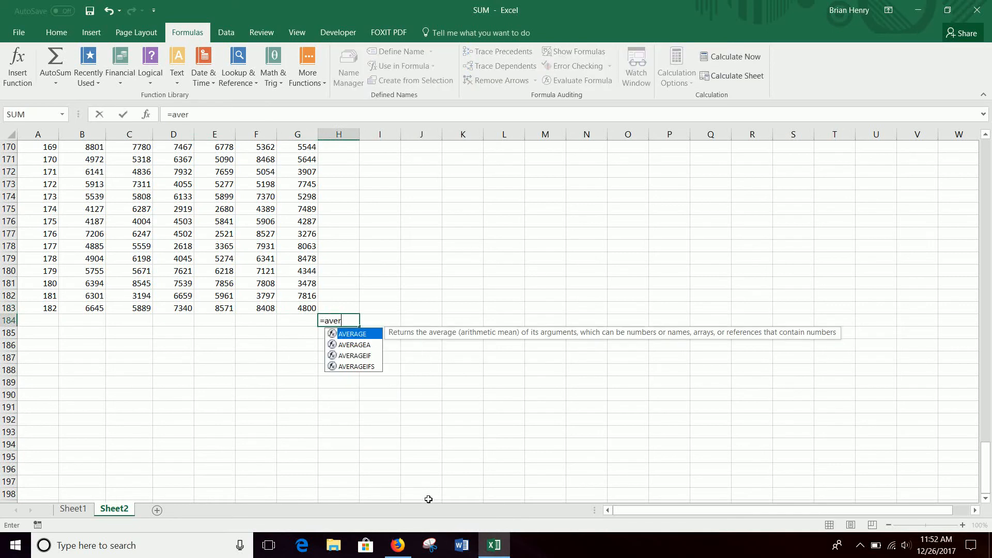
type("age(")
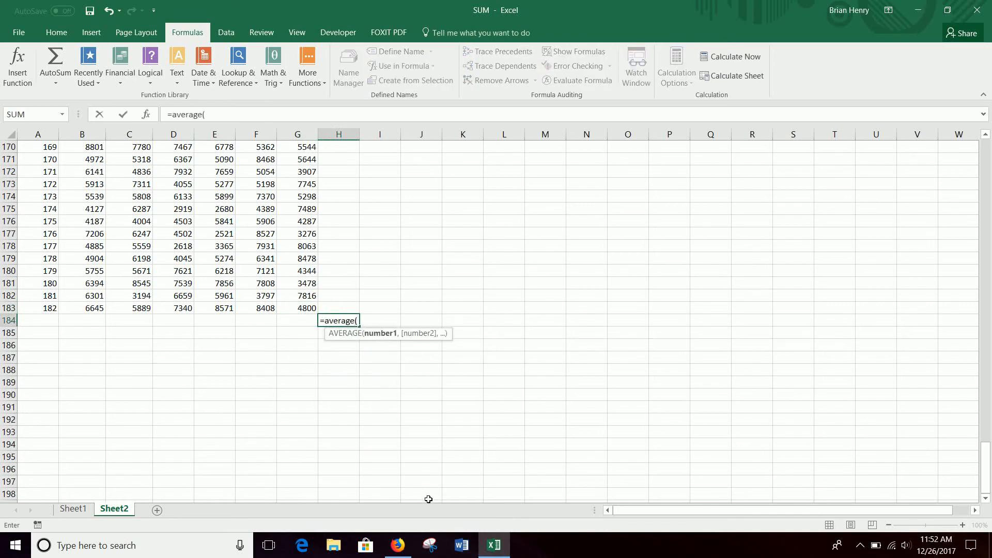
type("b2:g183")
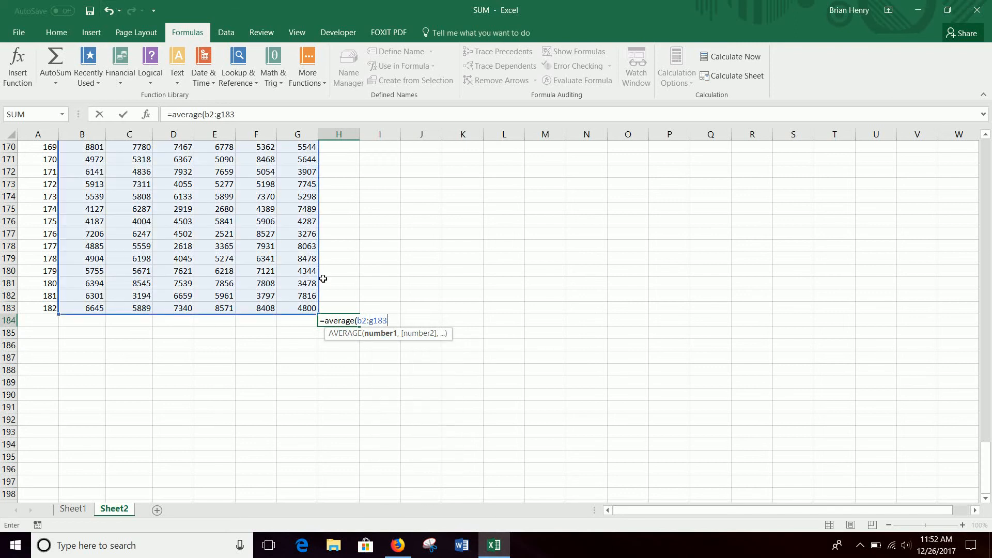
scroll(321, 277, "up", 10)
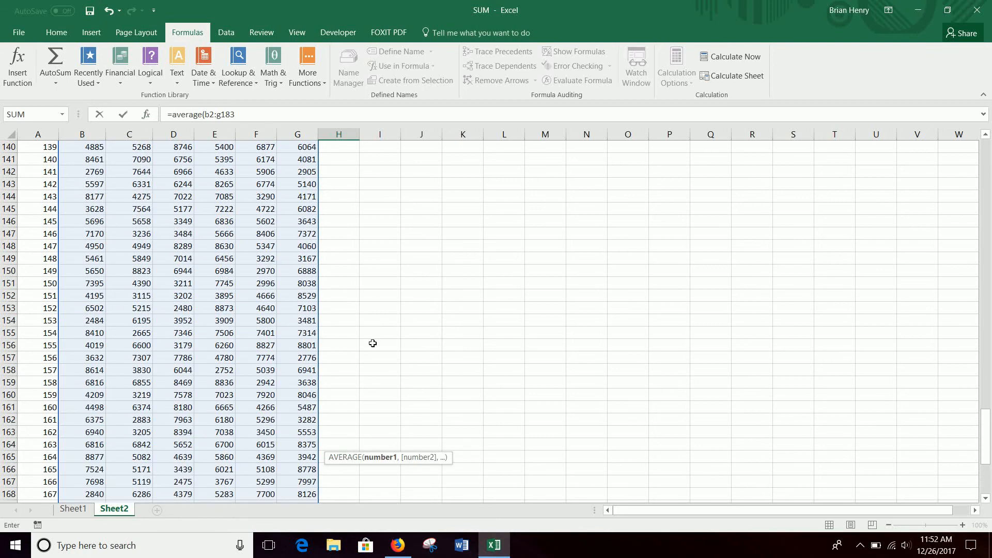
scroll(373, 343, "down", 7)
scroll(391, 385, "down", 3)
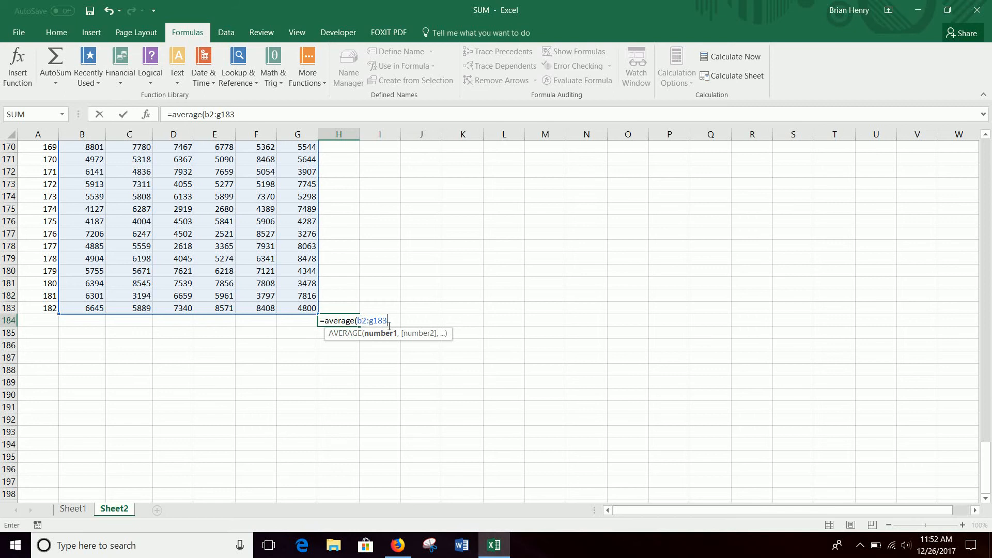
key("Return")
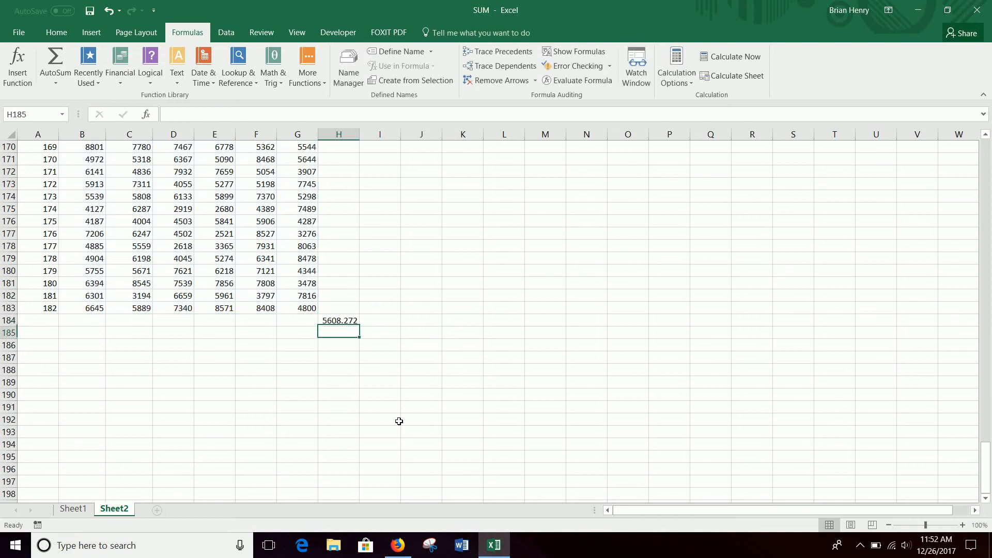
- Check the formula in H184 against the full sales data from the first to the last row
left_click(336, 320)
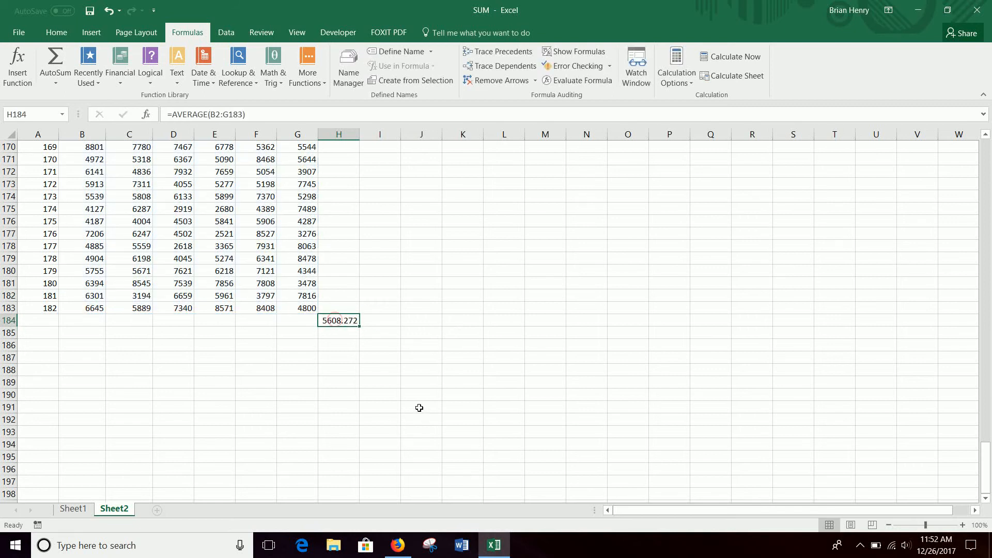
left_click_drag(987, 462, 987, 158)
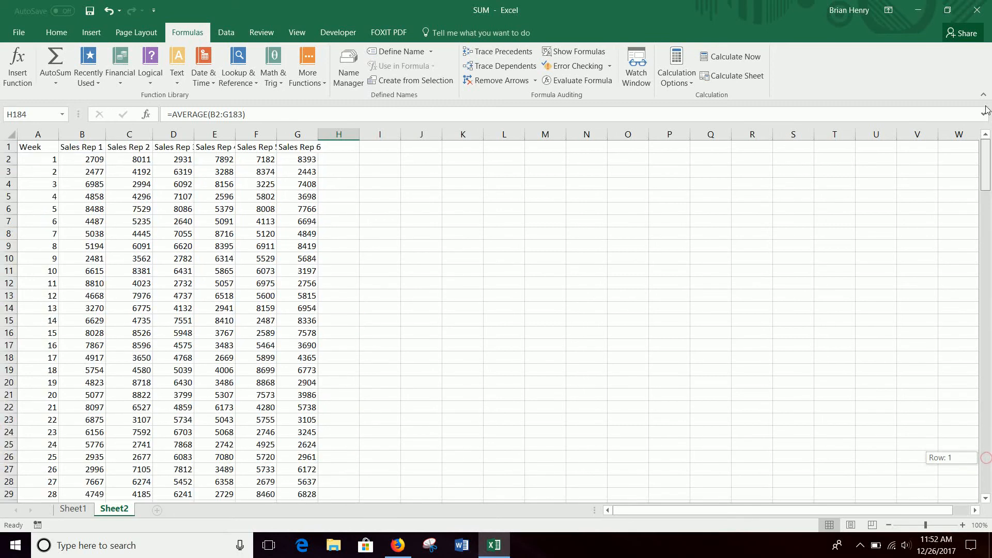
scroll(439, 467, "down", 20)
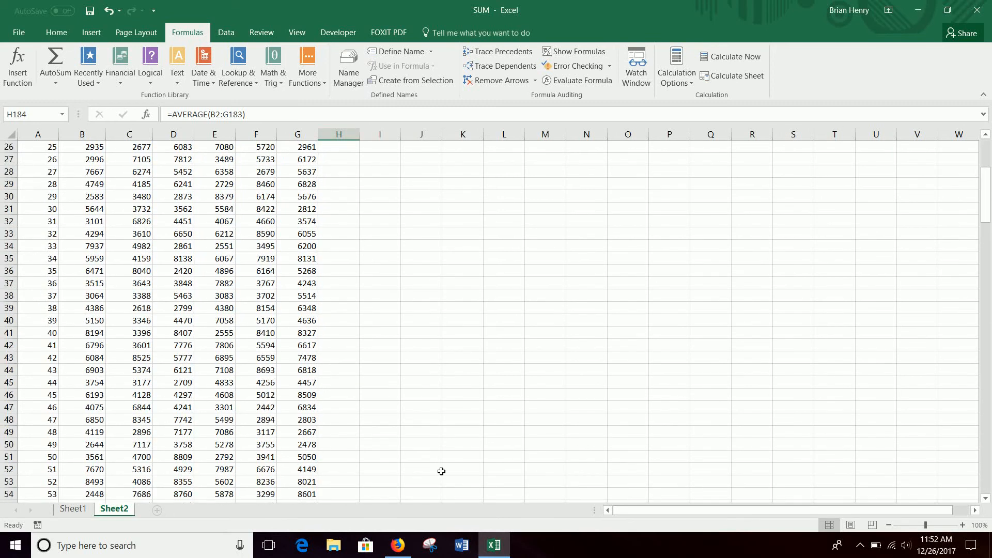
scroll(438, 467, "down", 13)
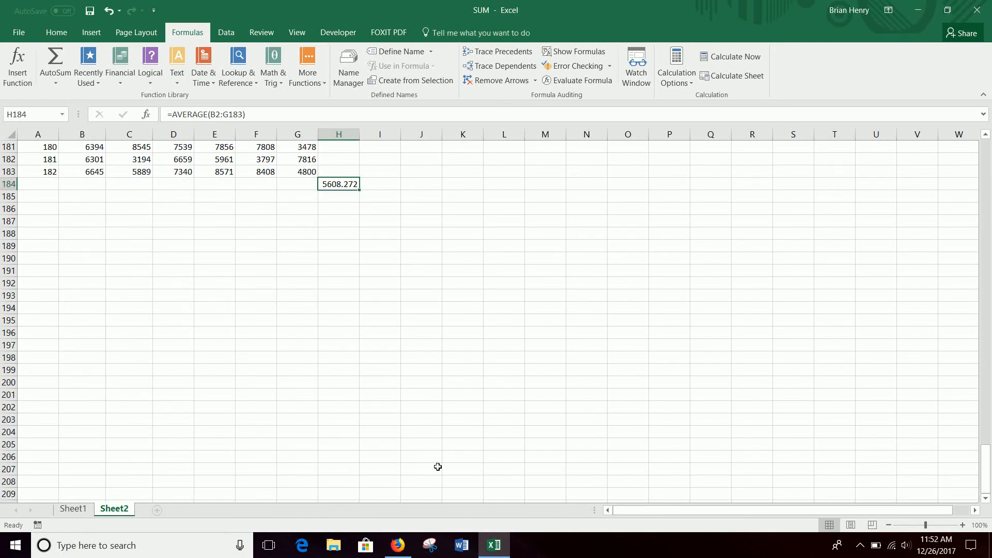
scroll(439, 465, "up", 3)
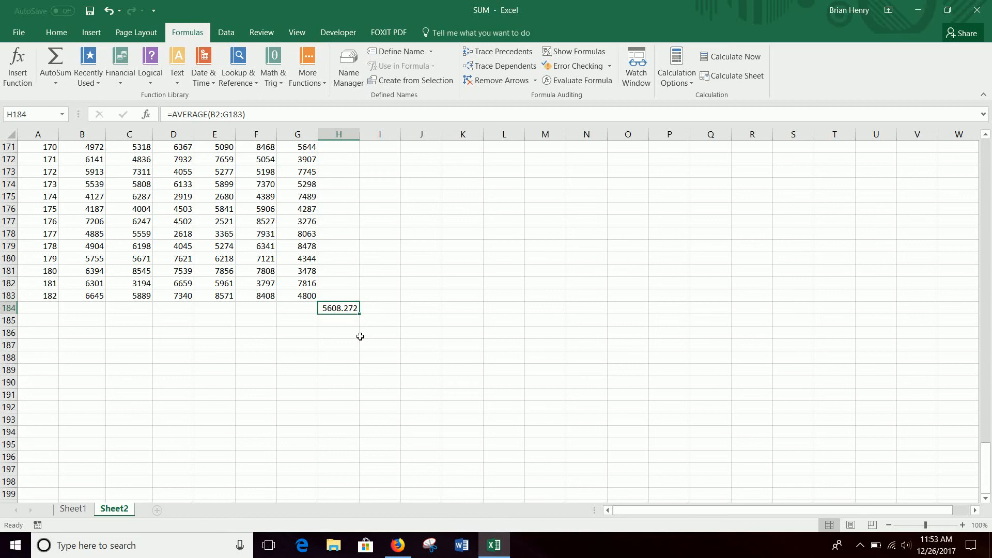
- Build an AVERAGE formula in H184 from the separate cells E178, C177, B182, G173 and E171, cancel it and clear the cell
type("=")
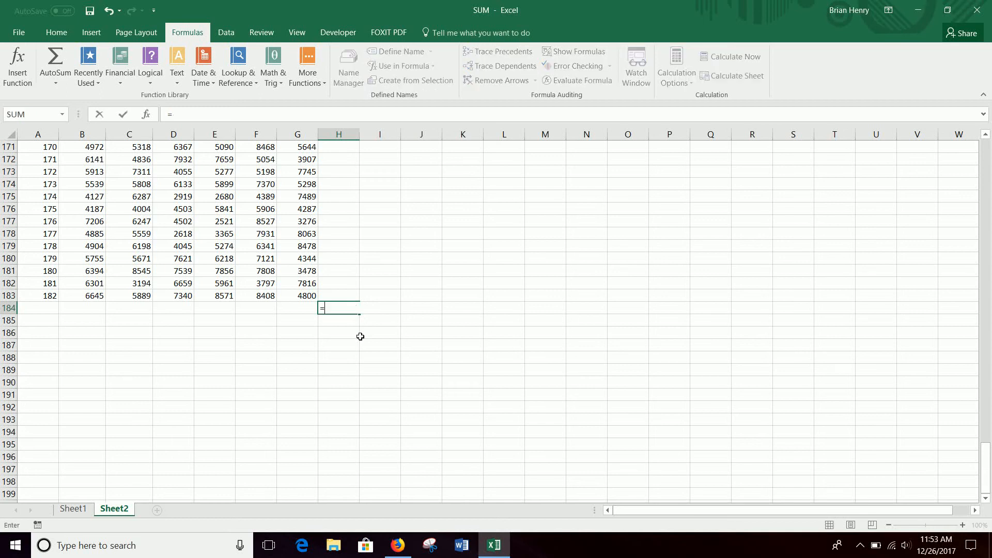
type("average(")
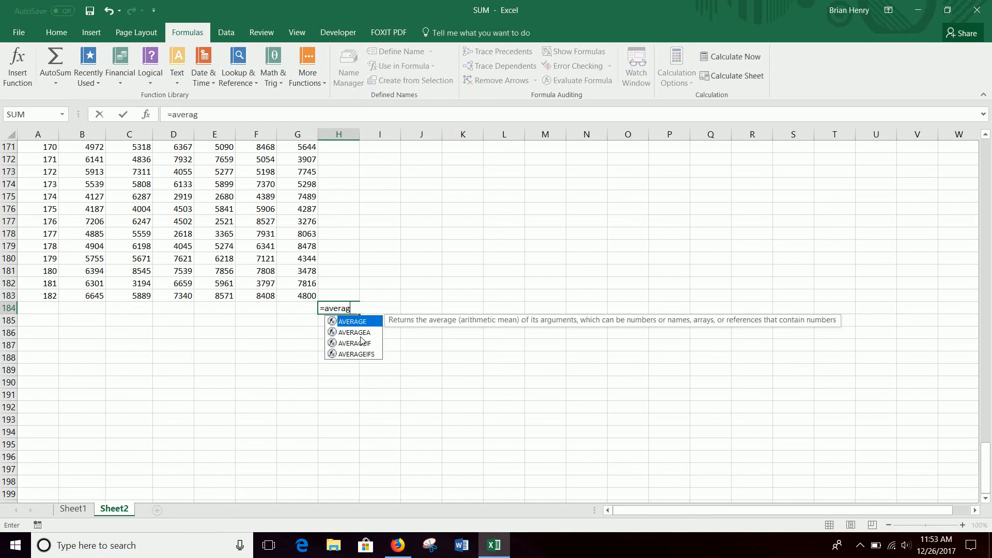
left_click(206, 230)
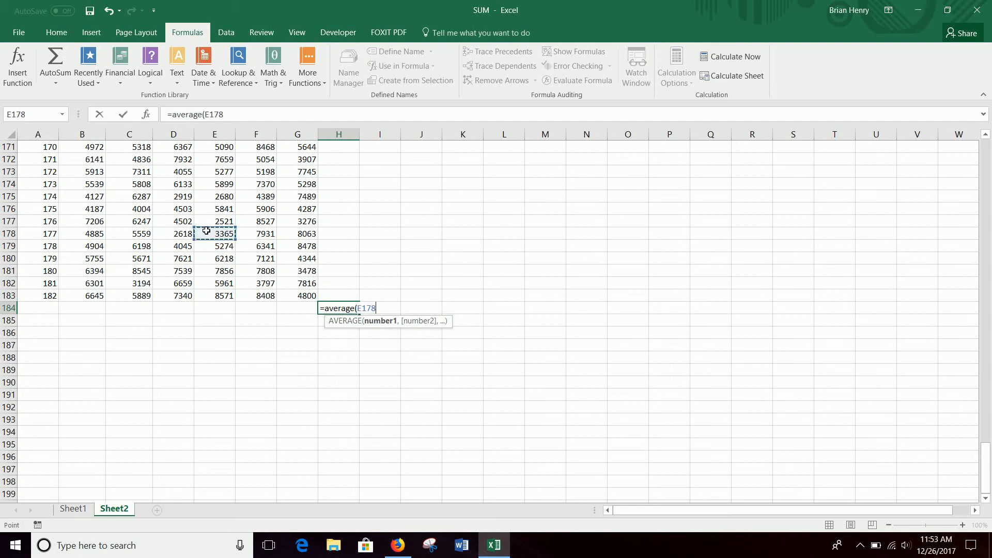
type(",")
left_click(136, 223)
type(",")
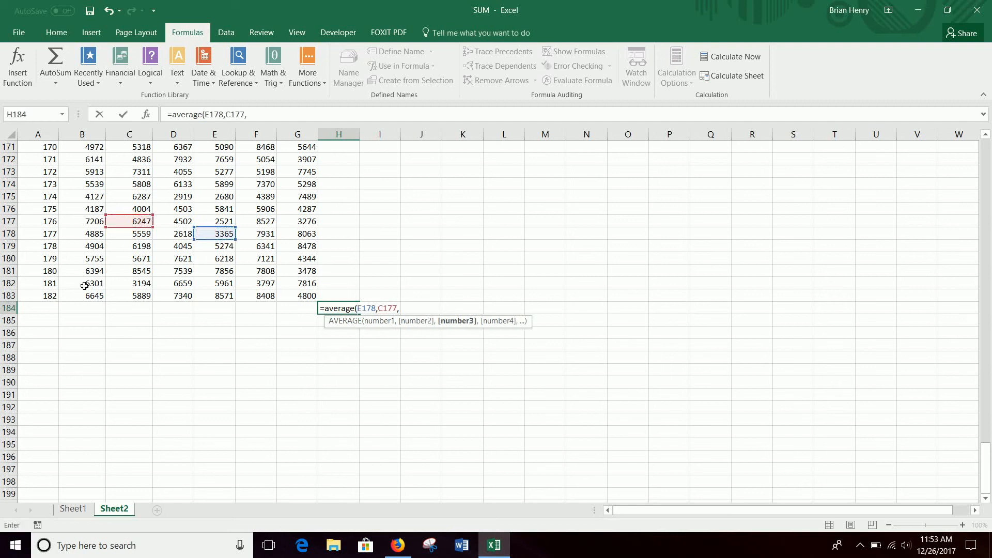
left_click(84, 284)
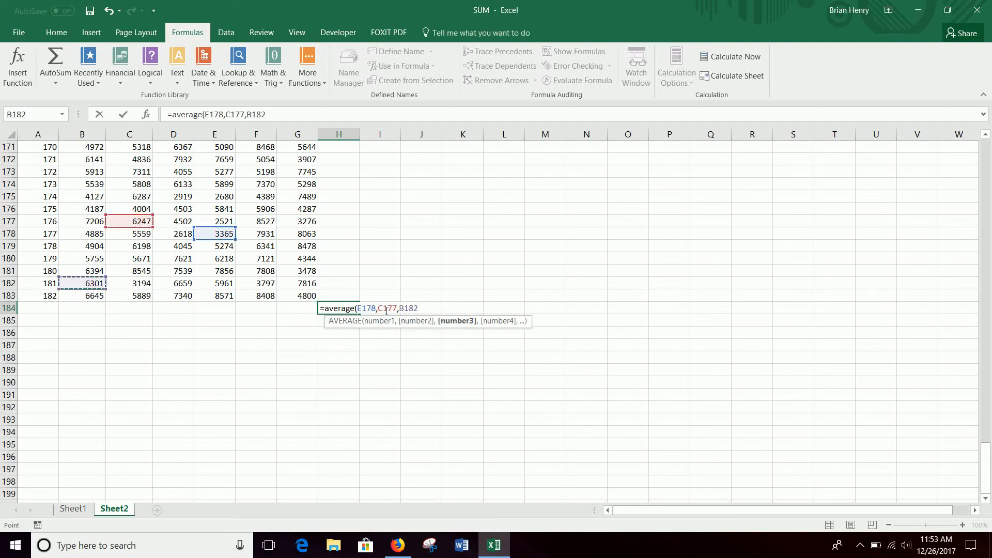
type(",")
left_click(302, 172)
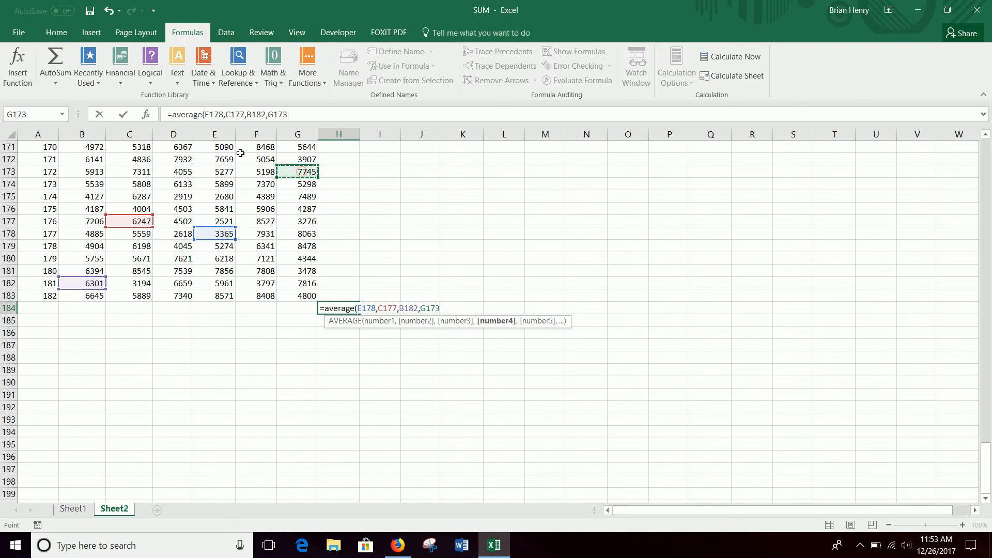
type(",")
left_click(210, 146)
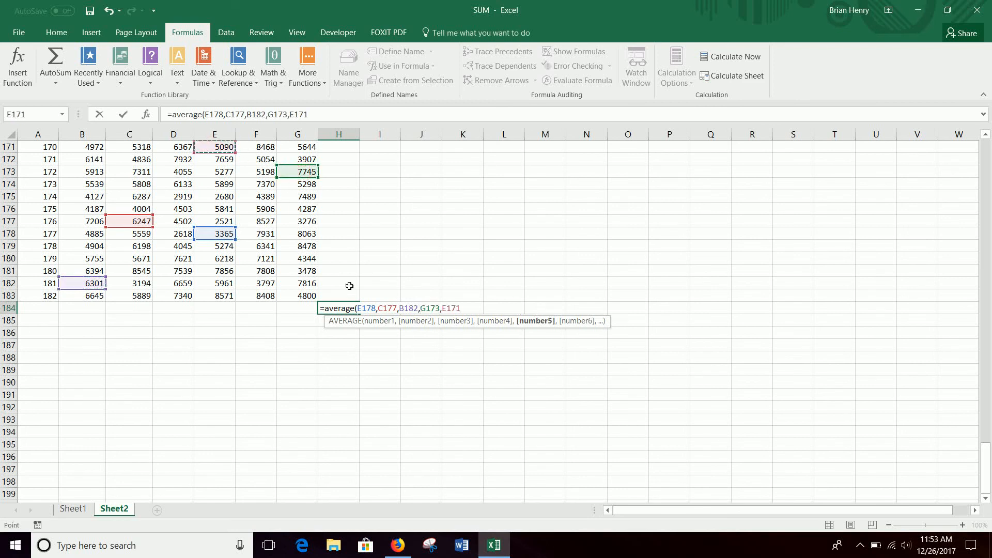
key("Escape")
key("Delete")
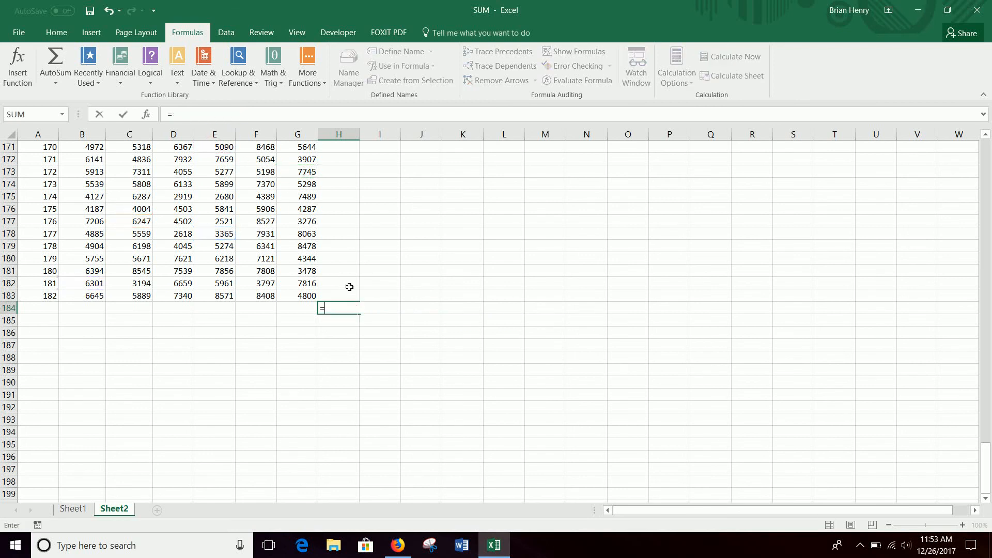
- Enter an AVERAGE formula in H184 over the two separate ranges B2:B183 and D2:D183
type("=average(")
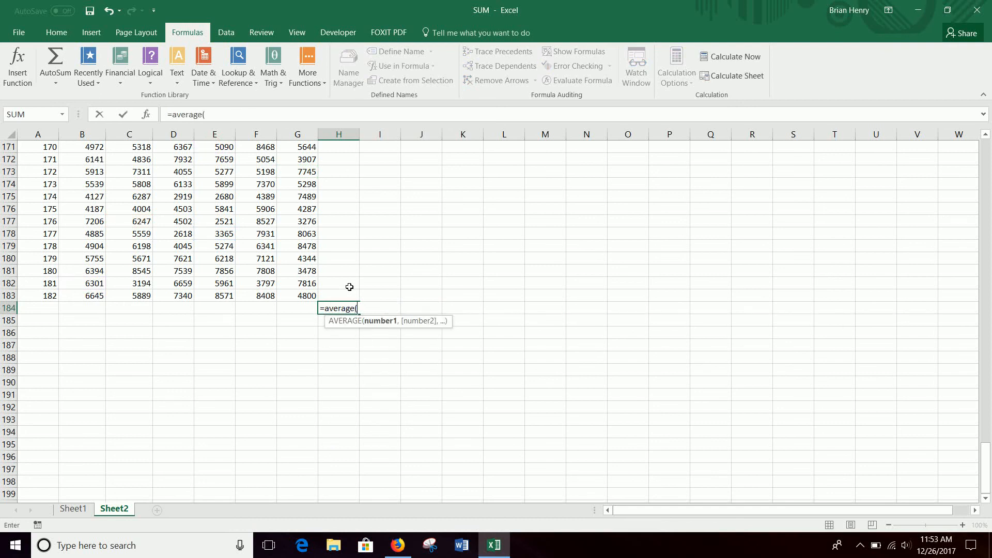
type("b2:b183")
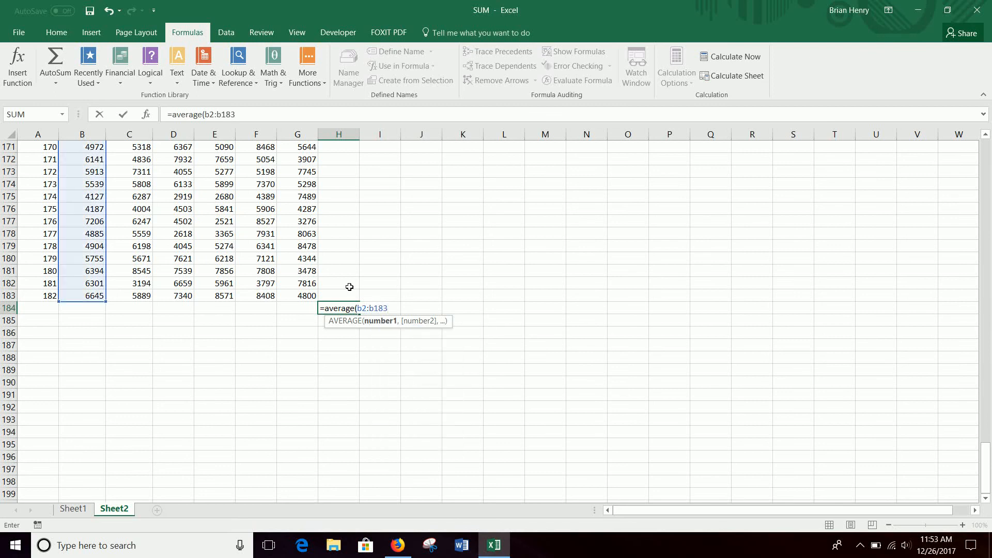
type(",d2")
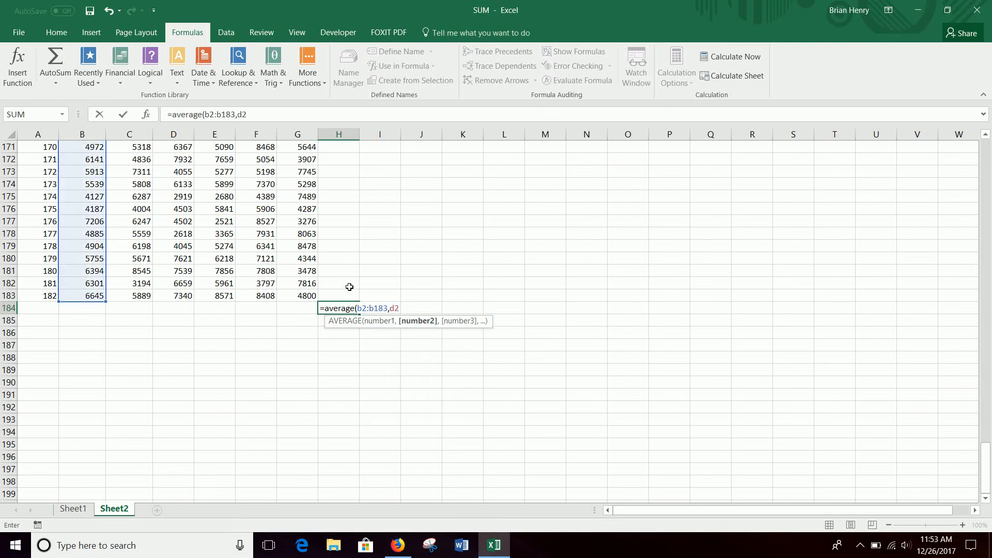
type(":d183")
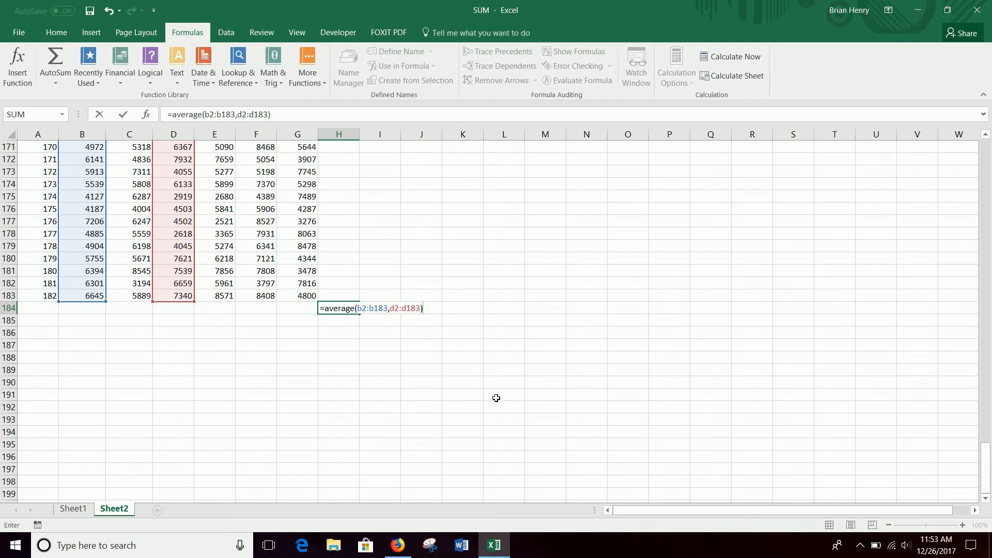
key("Return")
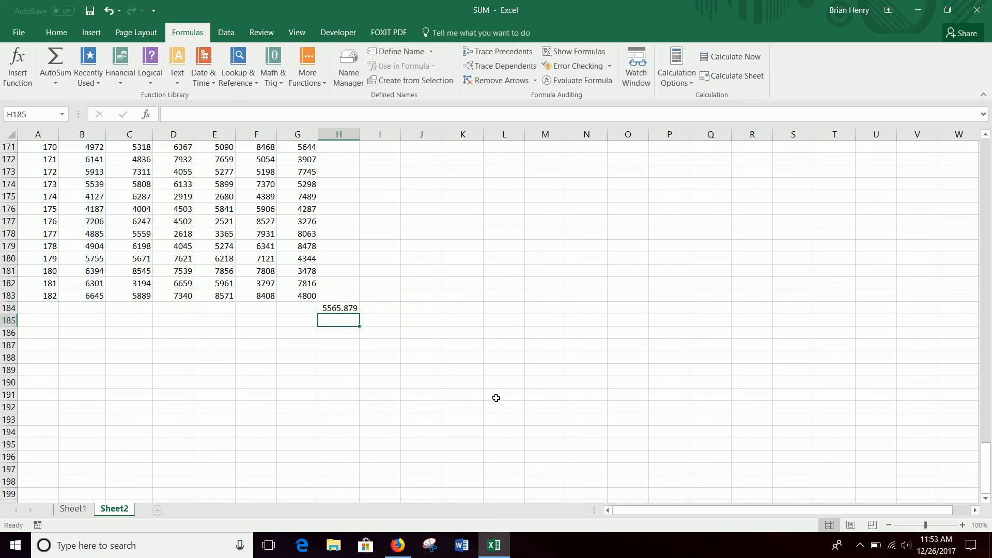
left_click(860, 546)
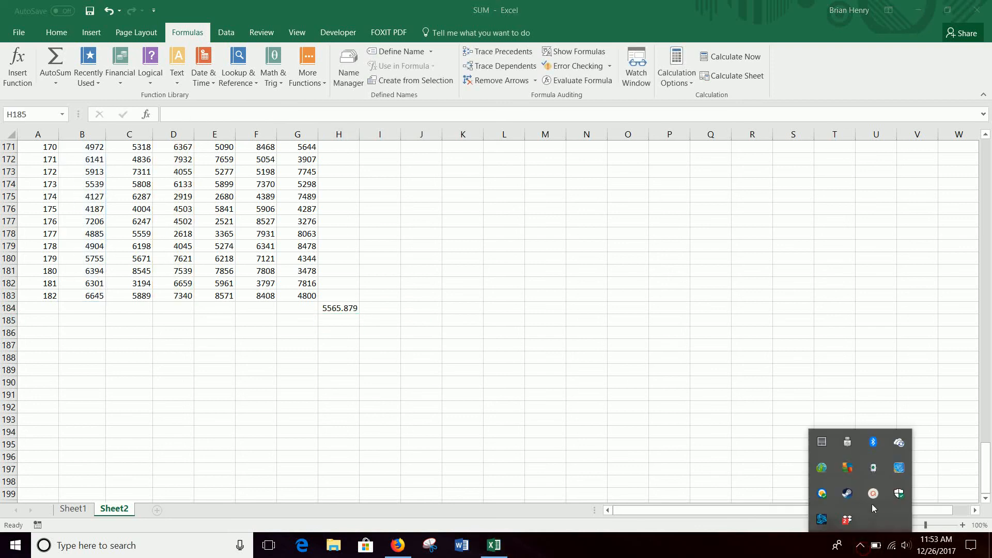